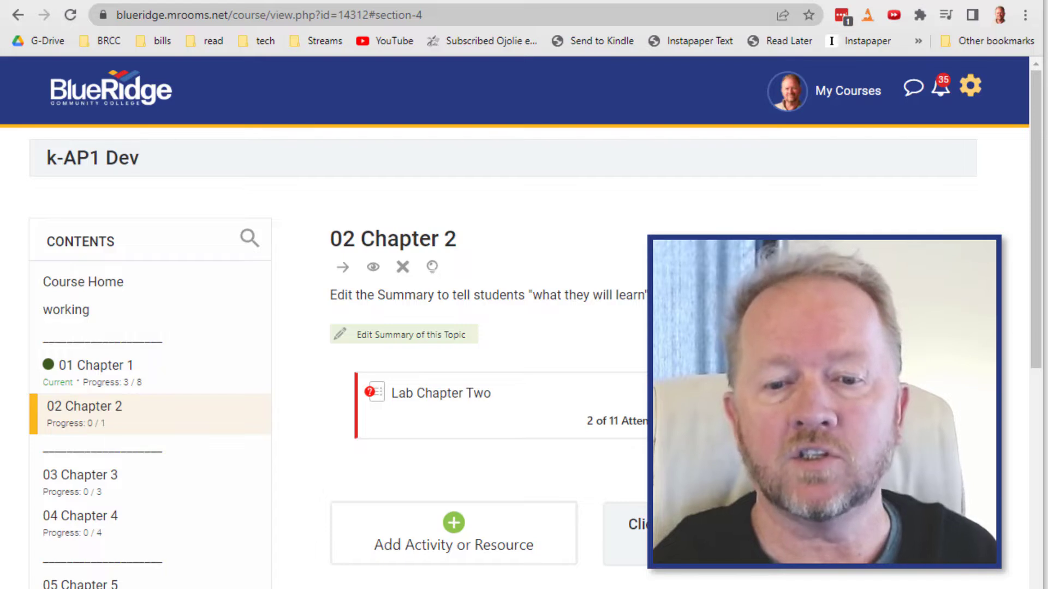
# - Add an Interactive Content activity to the 02 Chapter 2 section
pyautogui.click(455, 560)
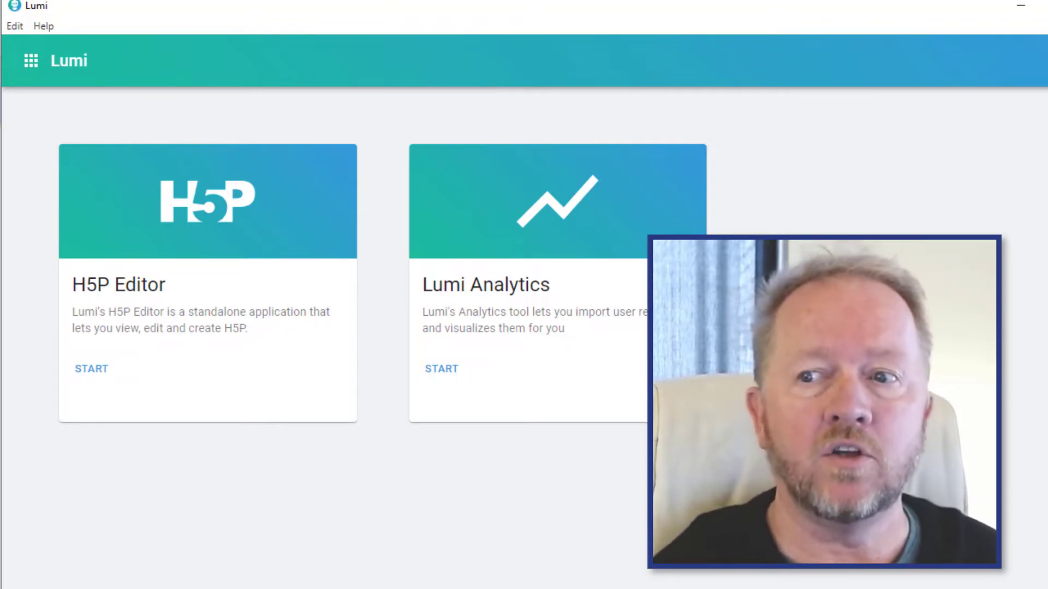
pyautogui.moveTo(1047, 199); pyautogui.dragTo(1034, 202)
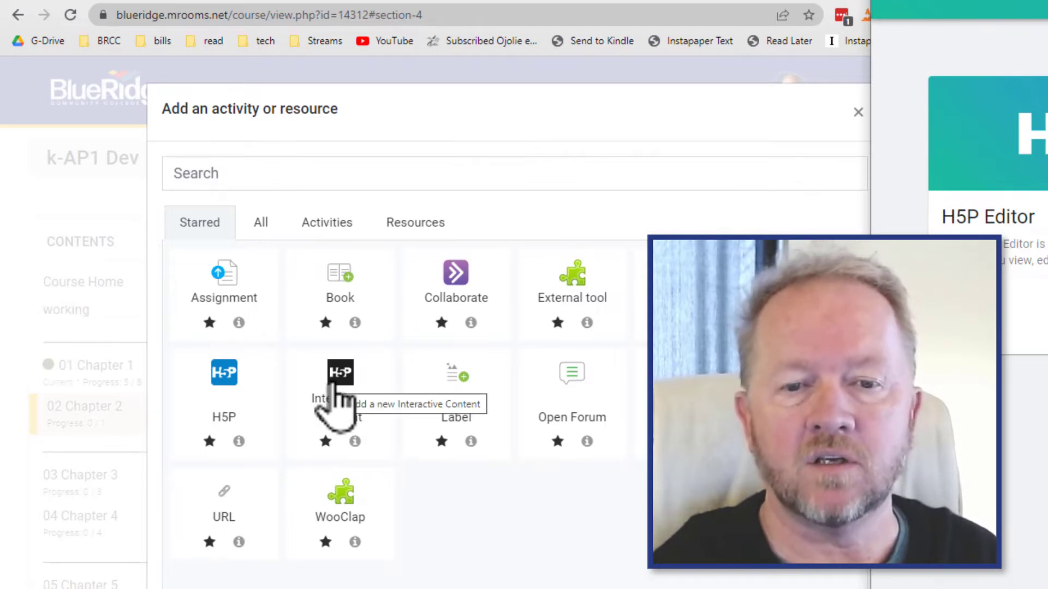
pyautogui.click(335, 385)
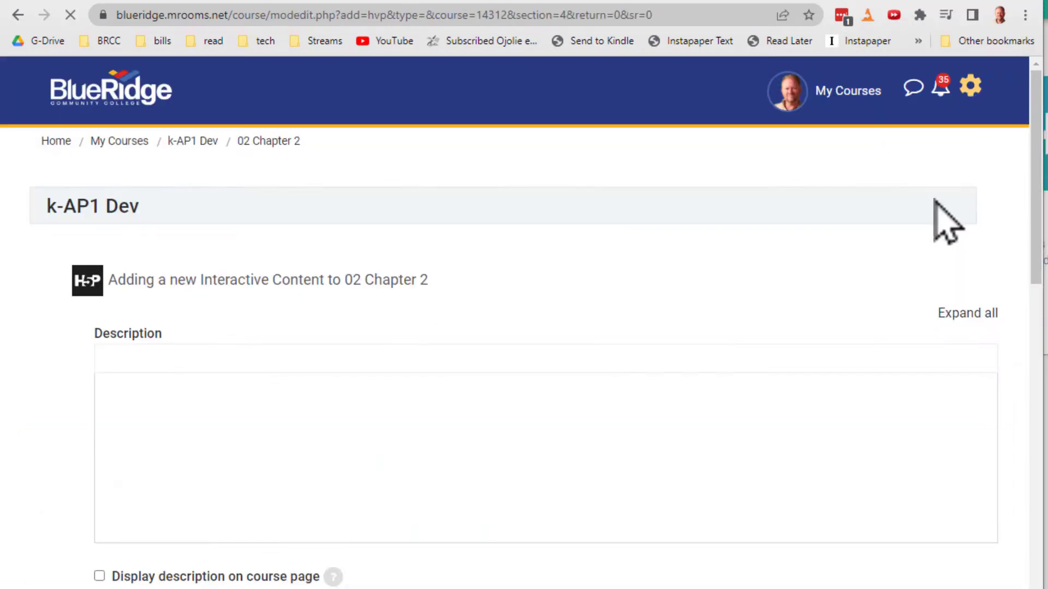
pyautogui.moveTo(1036, 140); pyautogui.dragTo(1000, 353)
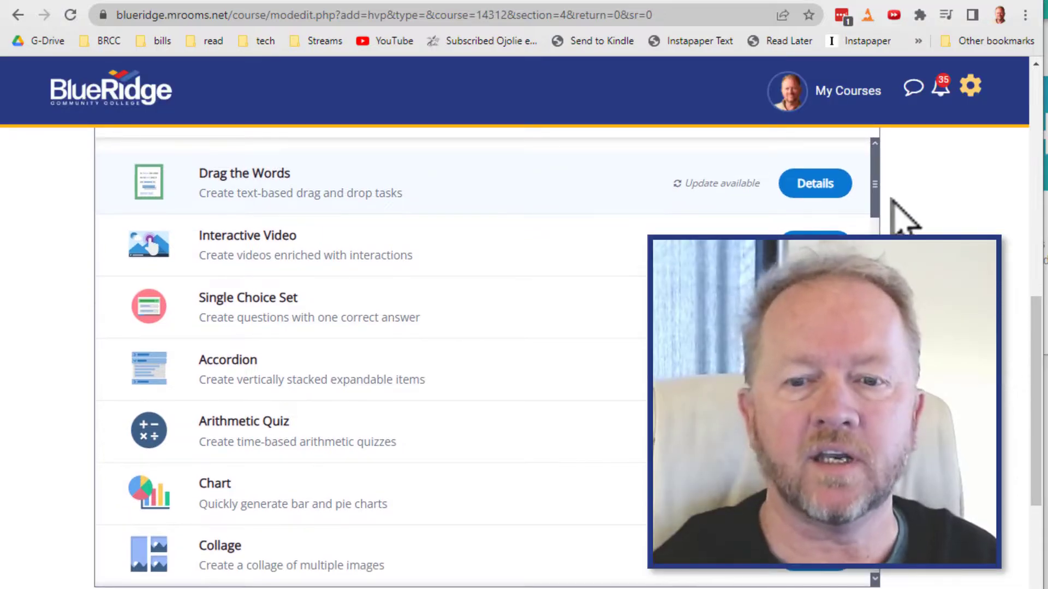
# - Scroll through the list of available interactive content types
pyautogui.moveTo(873, 172); pyautogui.dragTo(873, 202)
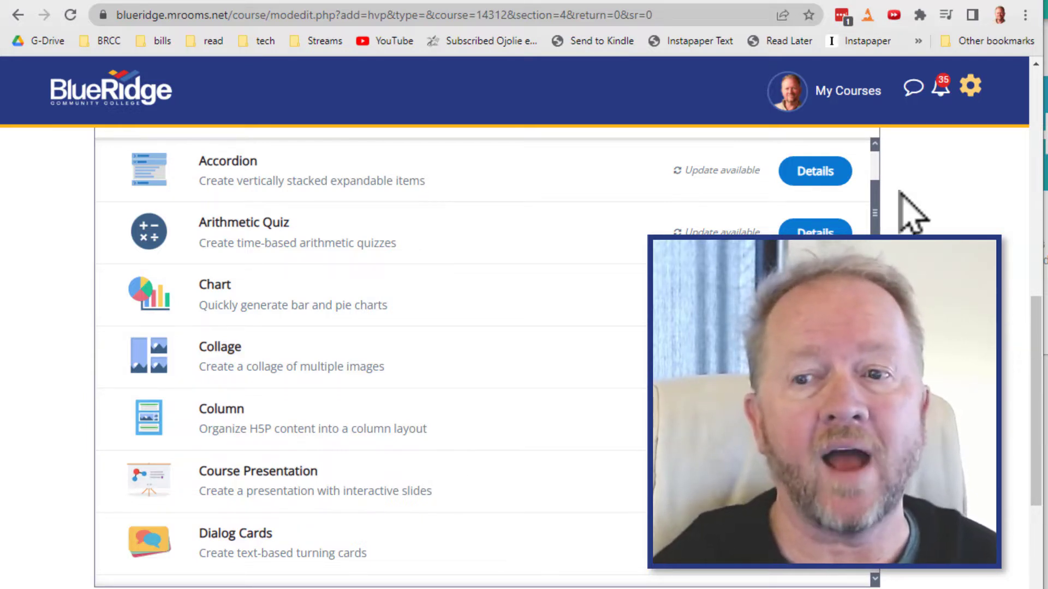
pyautogui.scroll(-5, 870, 204)
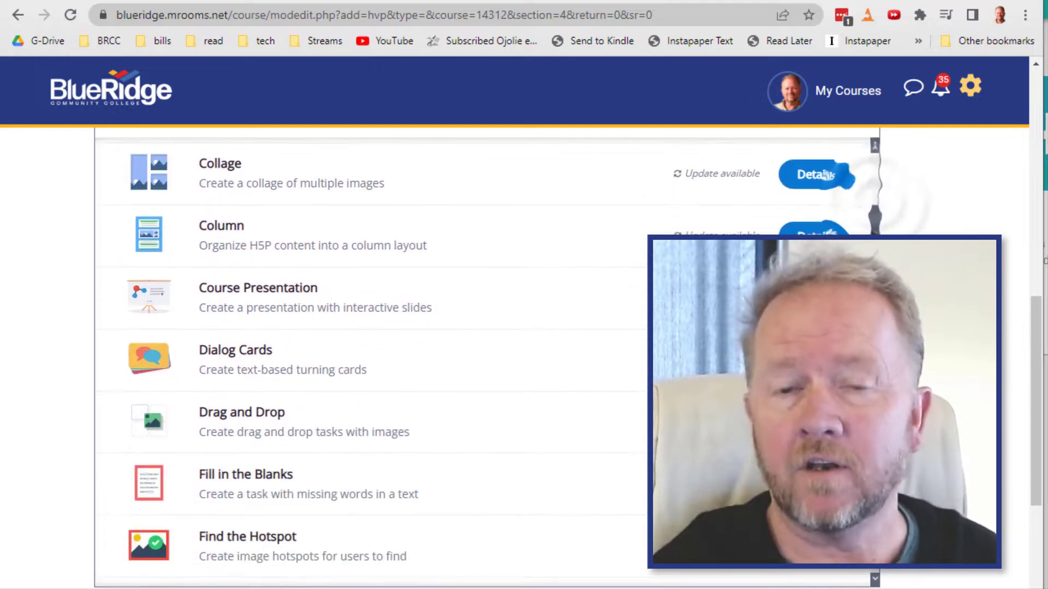
pyautogui.scroll(-3, 477, 362)
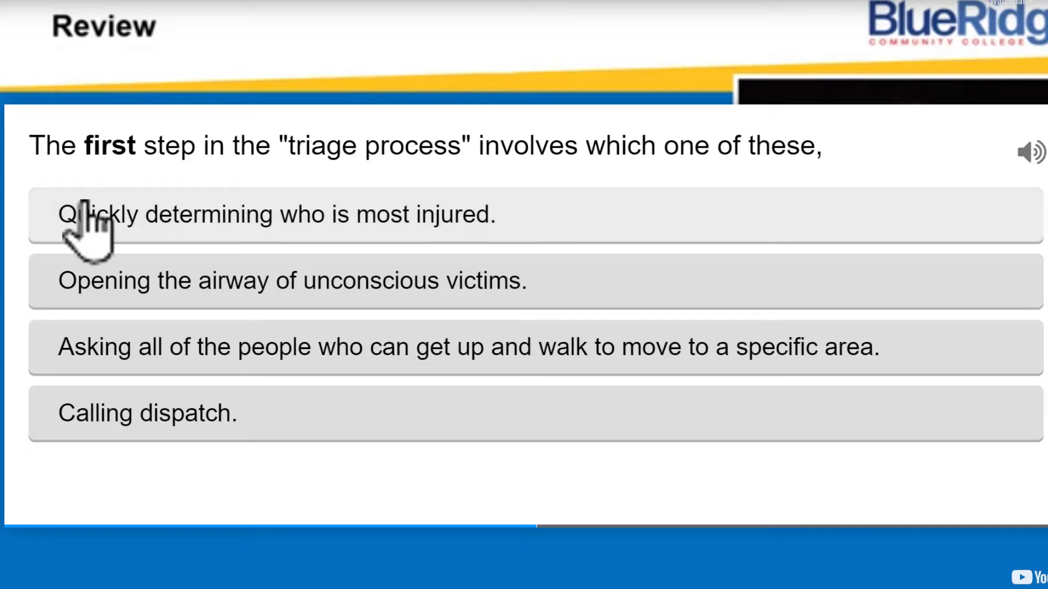
# - Try the sample triage review question by choosing an answer
pyautogui.click(456, 292)
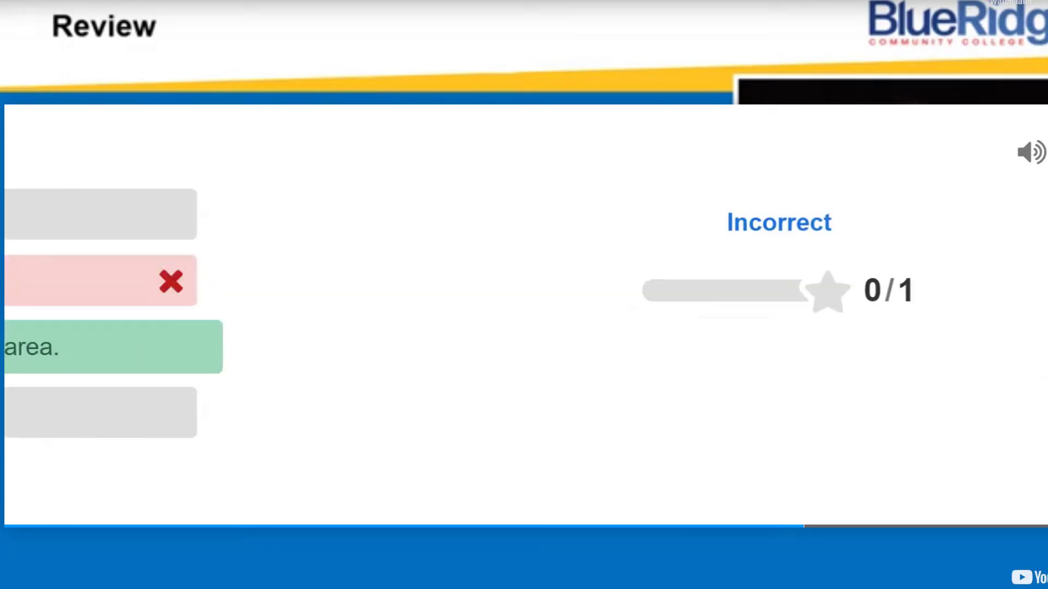
pyautogui.click(917, 385)
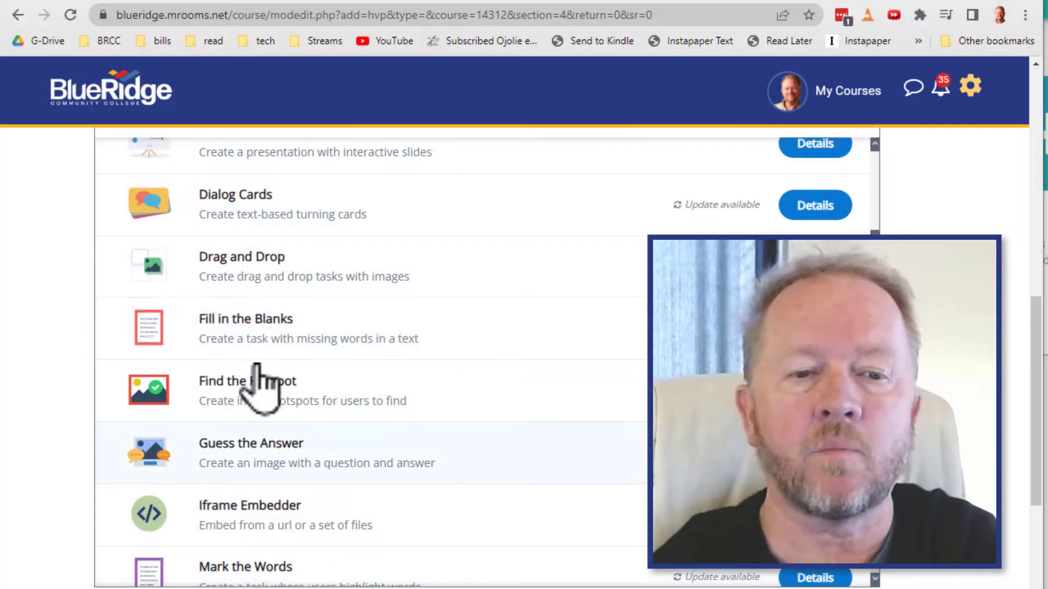
# - Open the Guess the Answer content type and review its editor fields
pyautogui.click(255, 451)
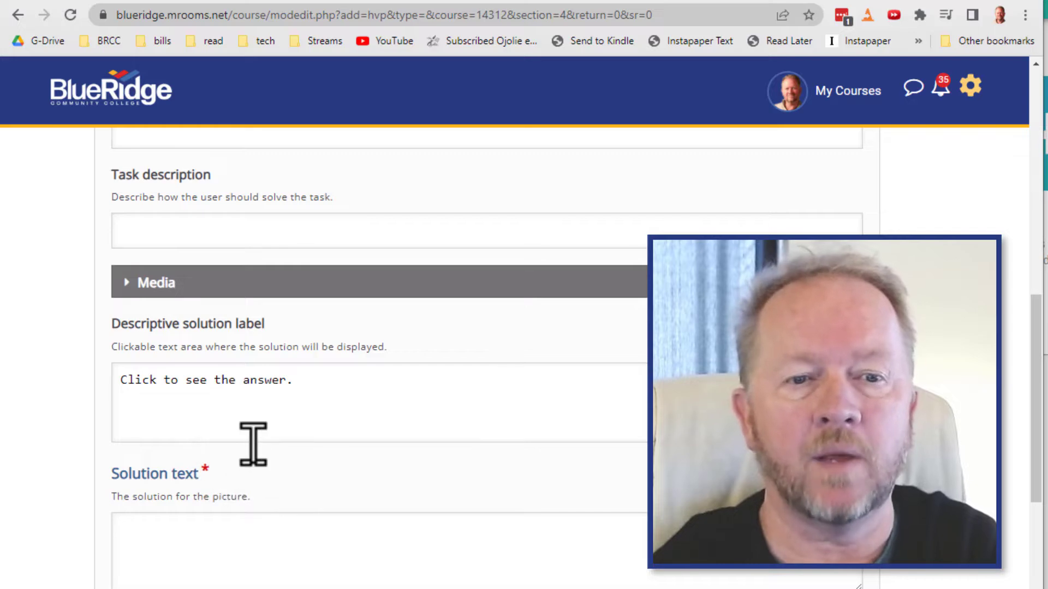
pyautogui.scroll(5, 253, 442)
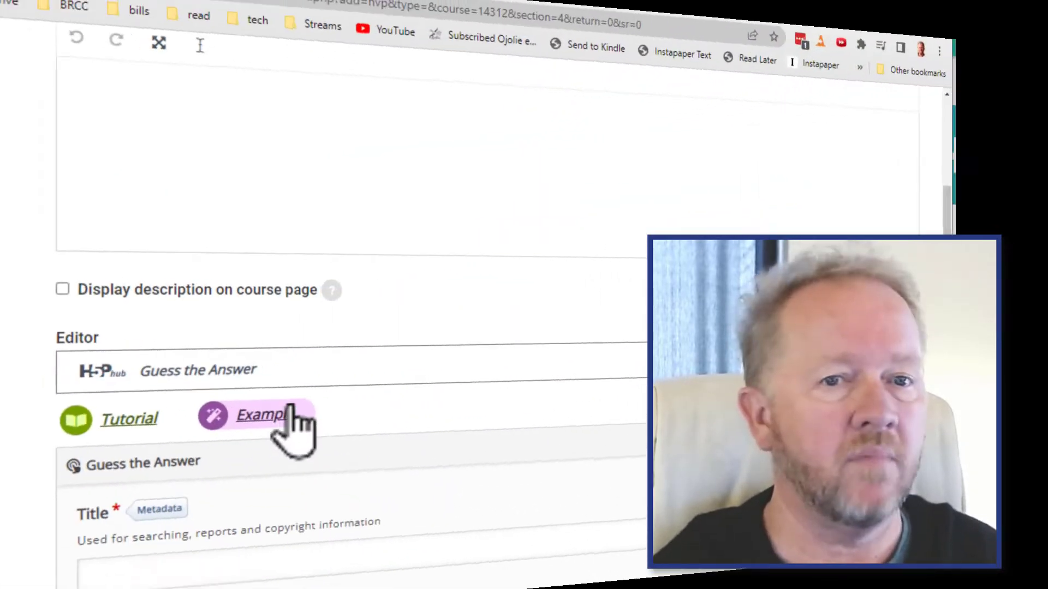
pyautogui.scroll(6, 333, 393)
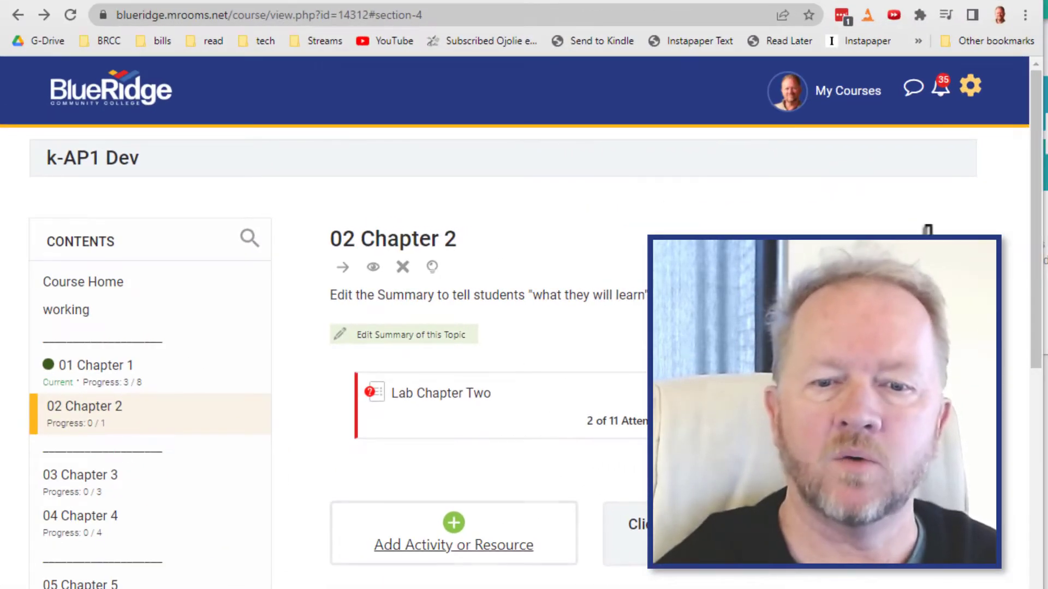
# - Start a new H5P activity in 02 Chapter 2 and open the content bank from its form
pyautogui.click(451, 549)
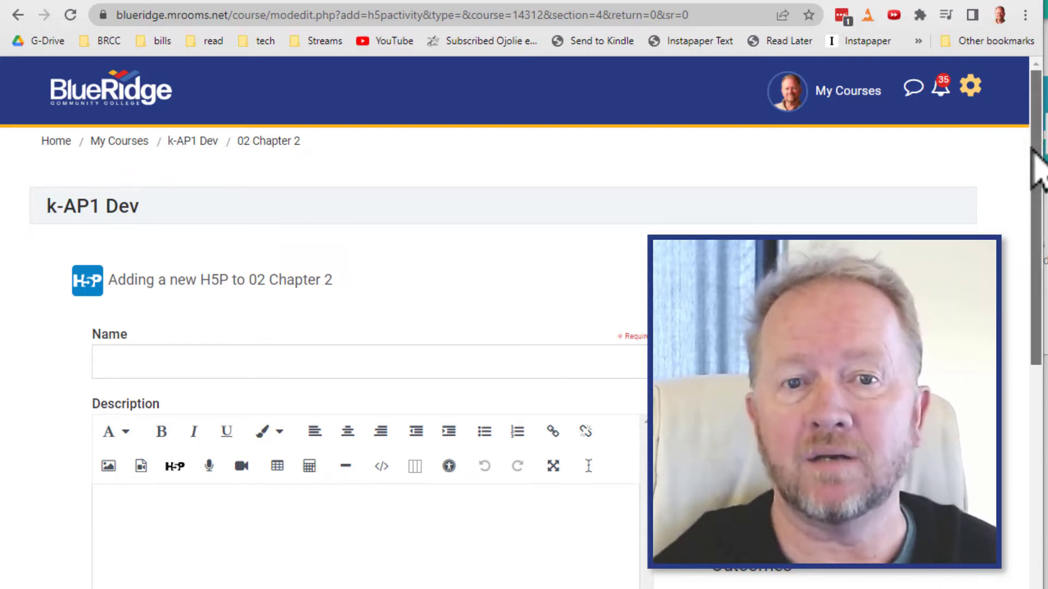
pyautogui.moveTo(1037, 169); pyautogui.dragTo(1039, 427)
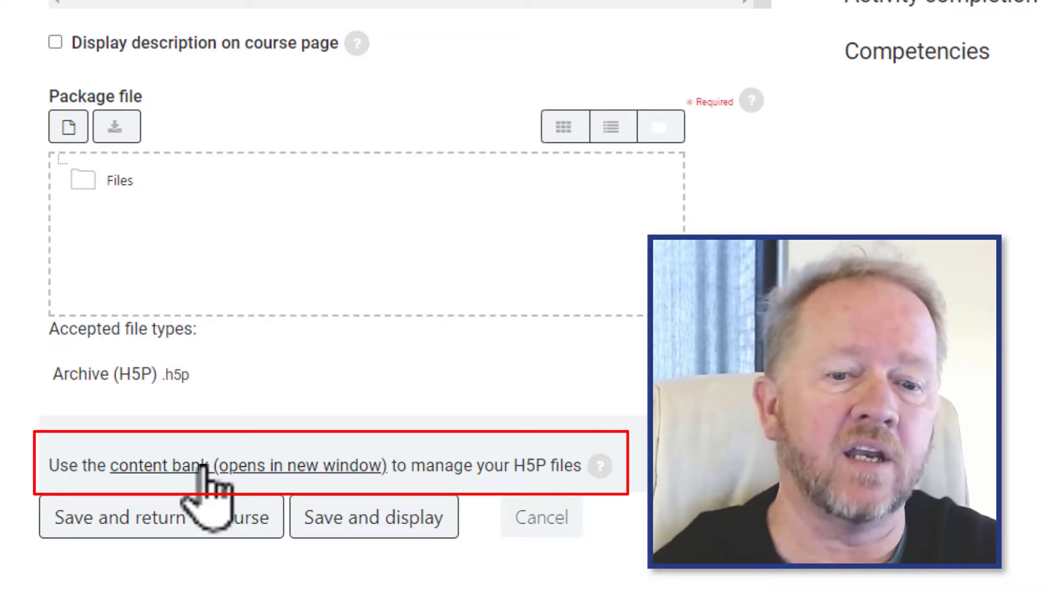
pyautogui.click(203, 468)
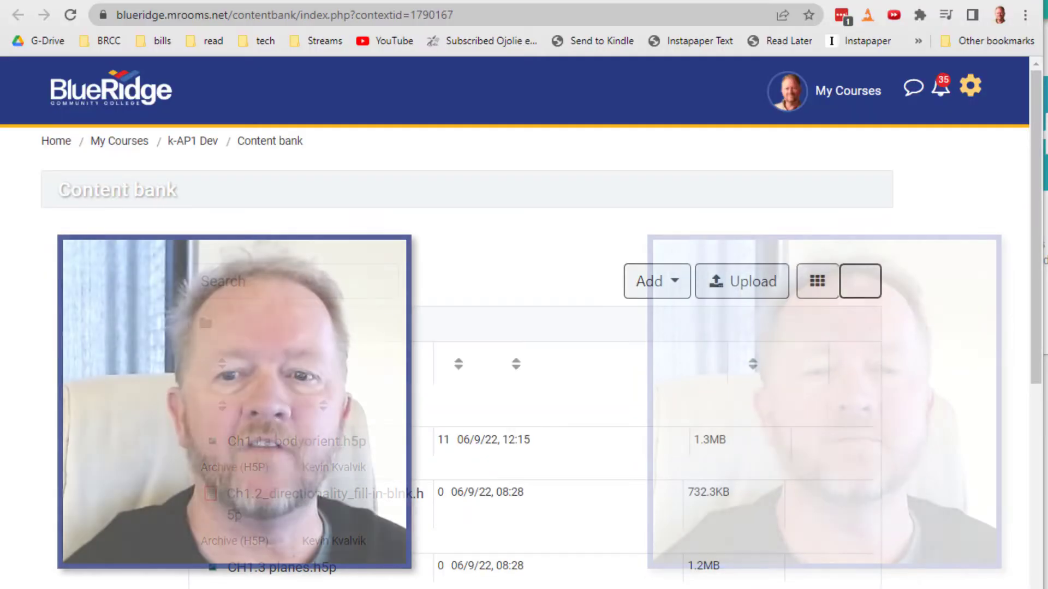
# - Create new Drag and Drop content in the content bank and review its settings
pyautogui.click(669, 282)
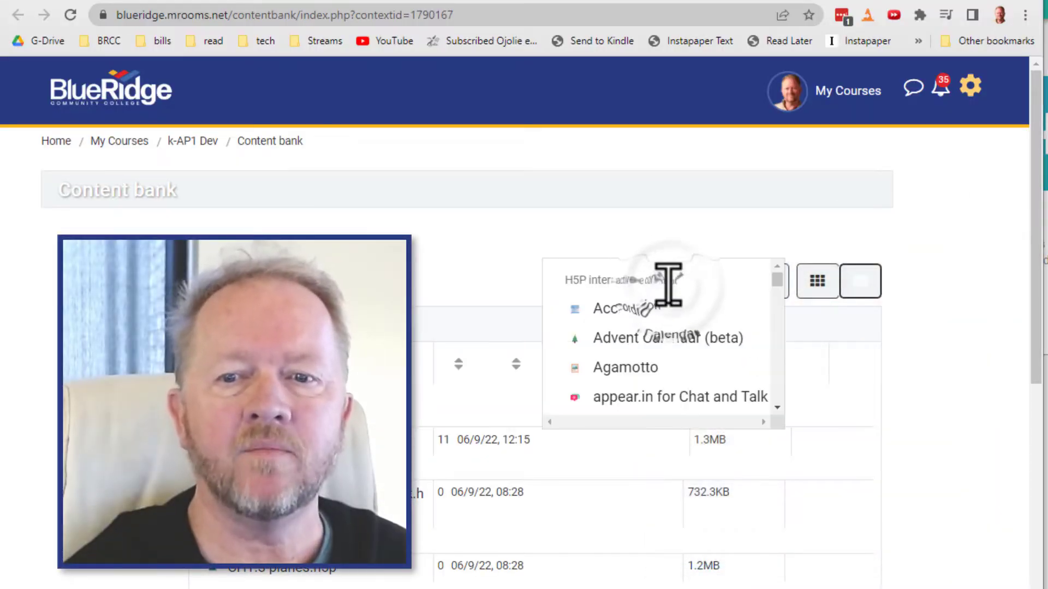
pyautogui.moveTo(778, 278); pyautogui.dragTo(778, 334)
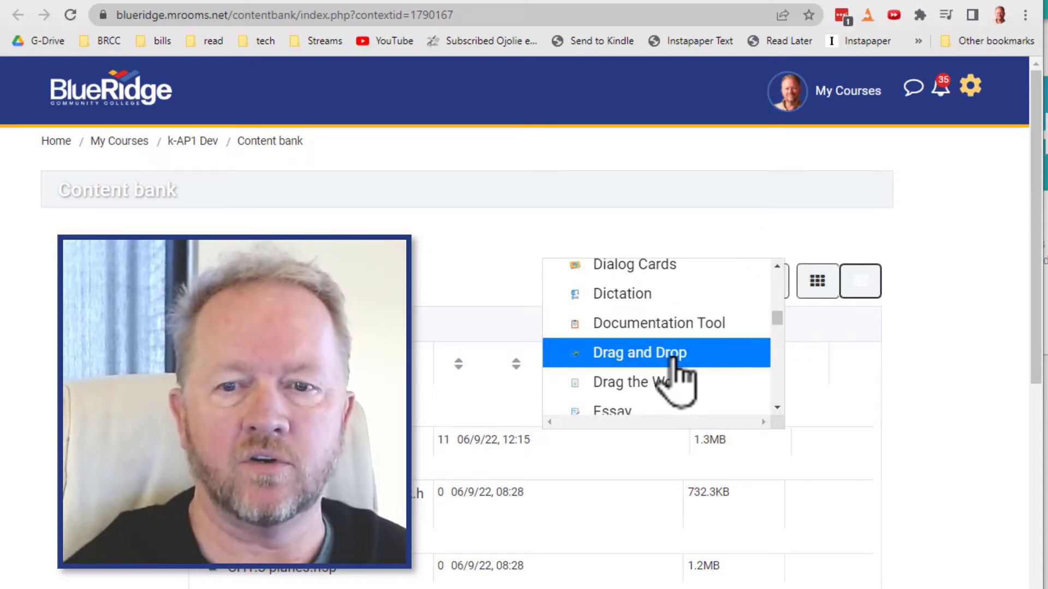
pyautogui.click(669, 354)
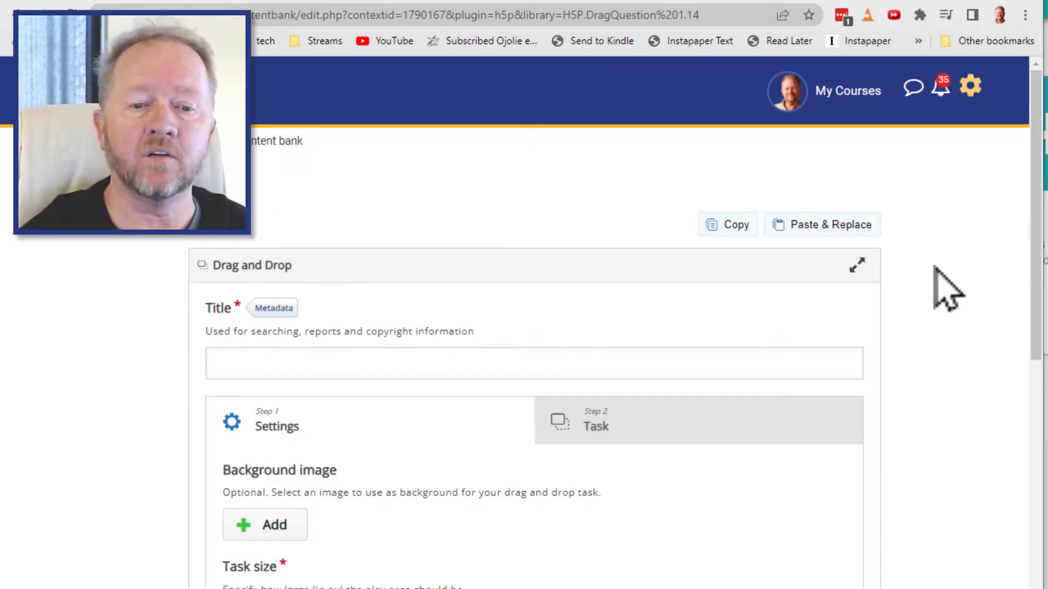
pyautogui.scroll(-5, 948, 289)
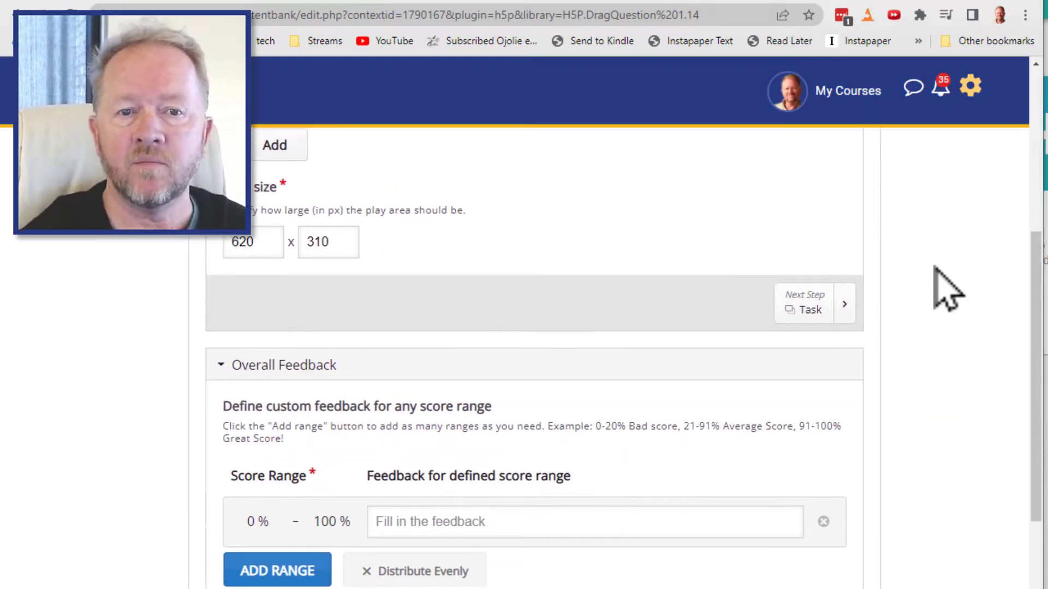
pyautogui.scroll(4, 948, 287)
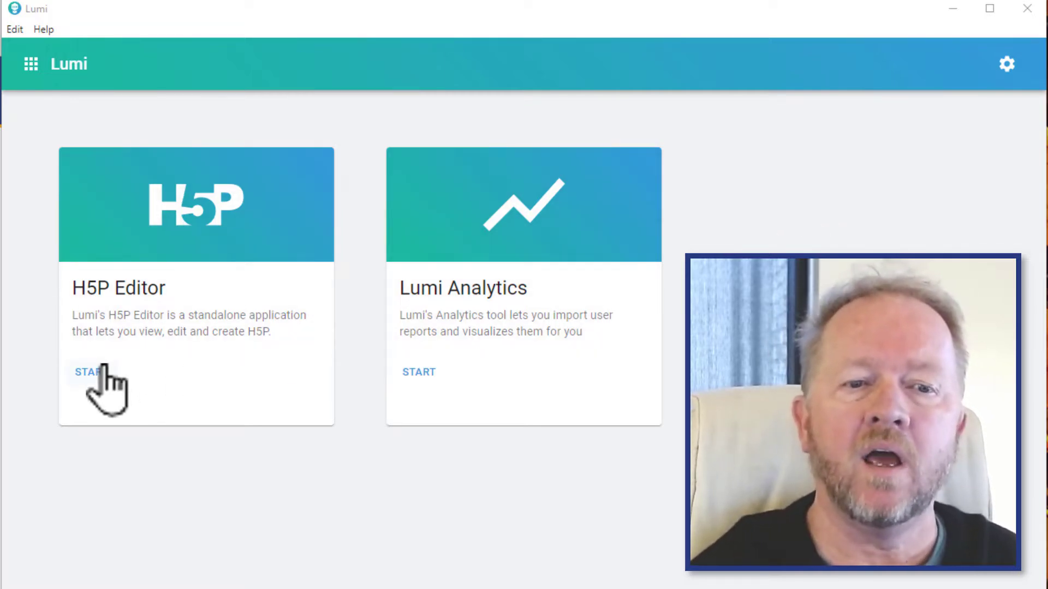
# - Switch to Lumi and create a new Drag and Drop H5P in the H5P Editor
pyautogui.click(87, 371)
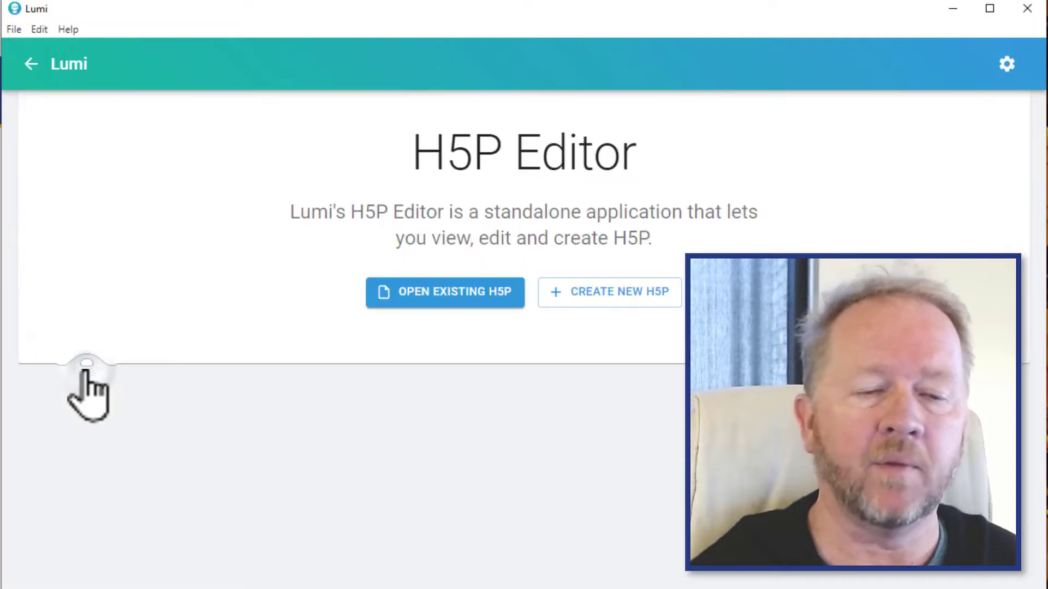
pyautogui.click(641, 301)
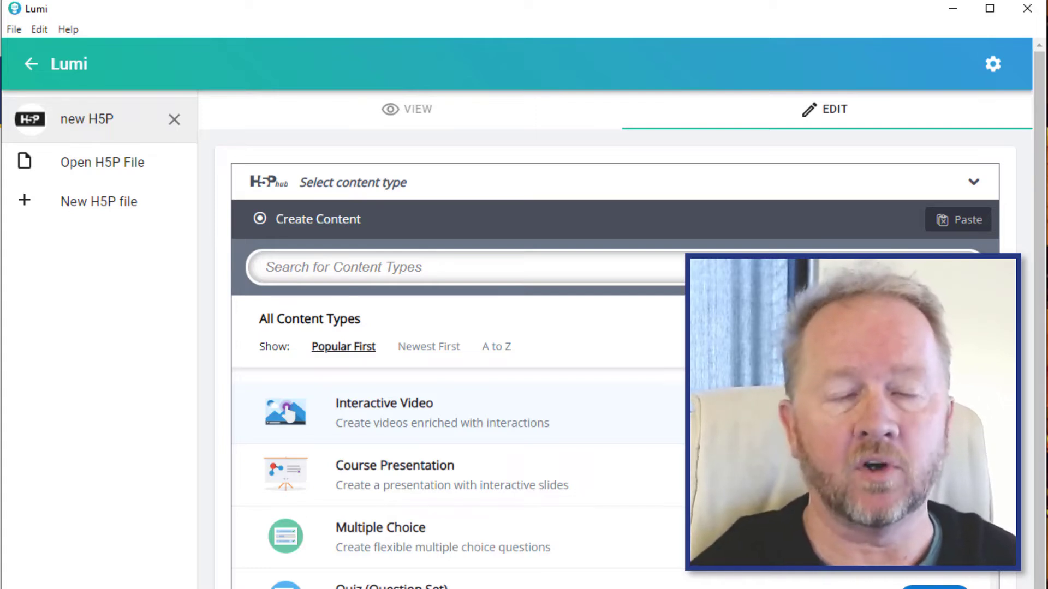
pyautogui.scroll(-7, 459, 437)
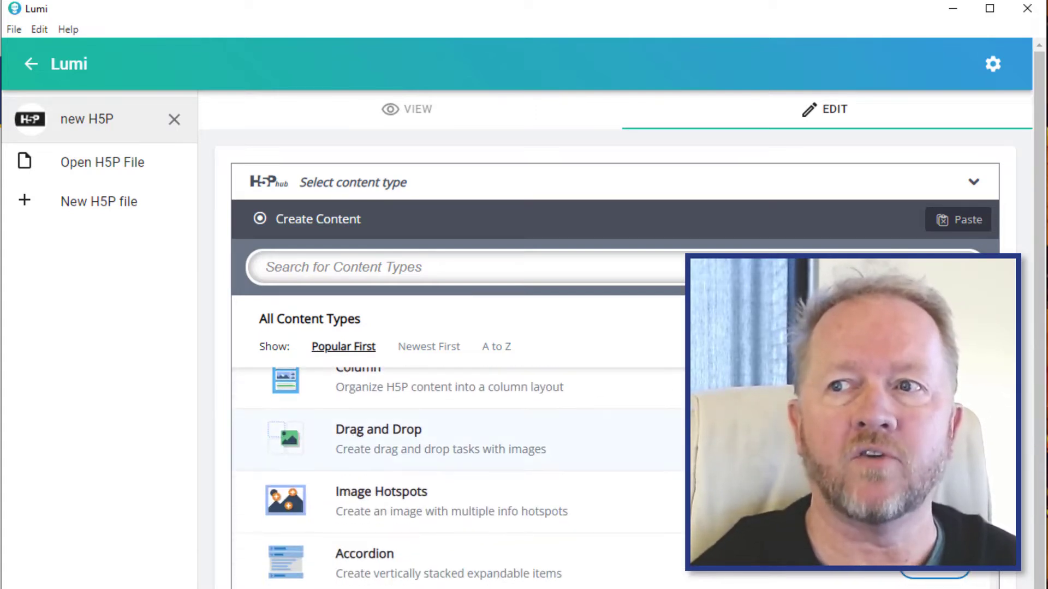
pyautogui.click(367, 445)
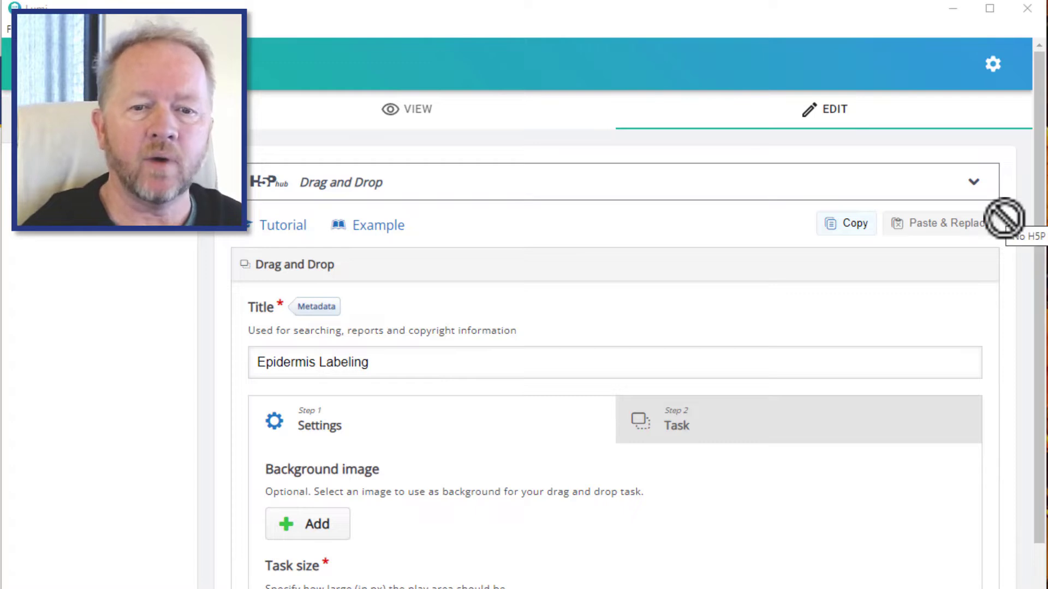
pyautogui.scroll(-1, 1004, 218)
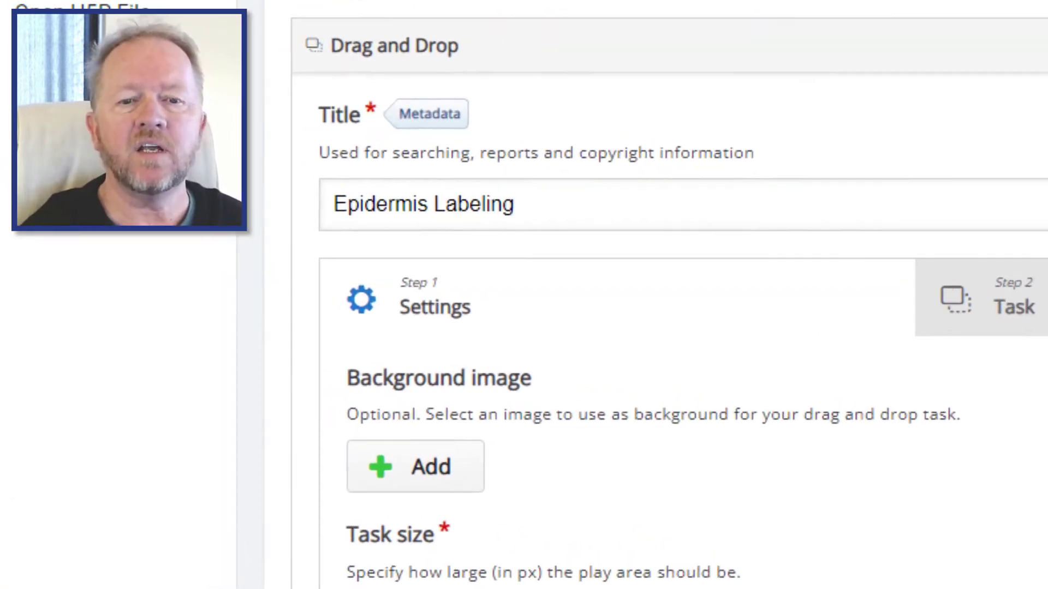
pyautogui.scroll(-3, 550, 234)
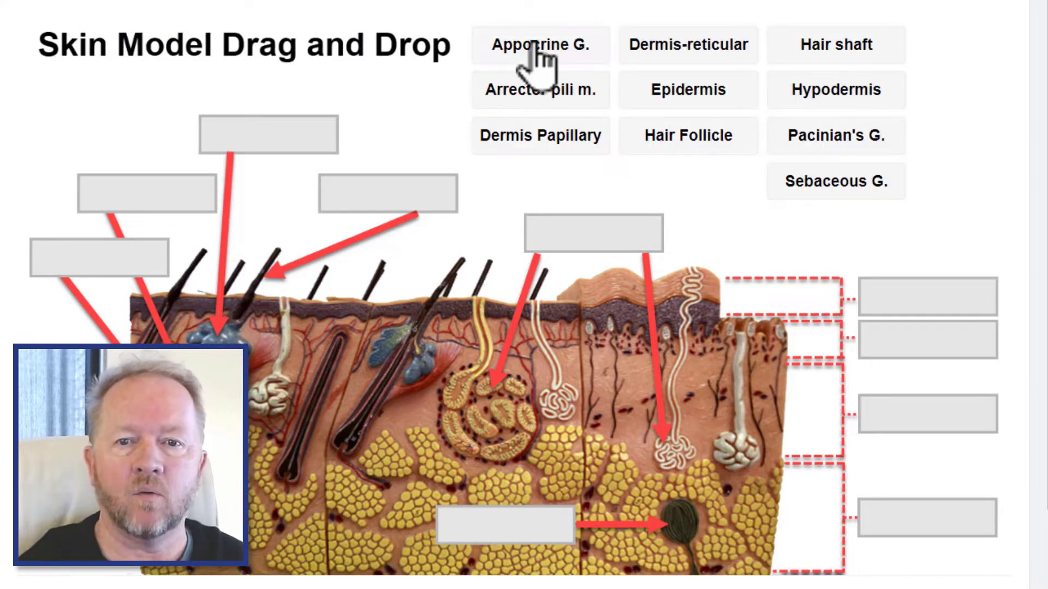
# - Drag the Appocrine G., Arrector pili m. and Dermis Papillary labels onto drop zones in the skin model preview
pyautogui.moveTo(480, 64); pyautogui.dragTo(249, 150)
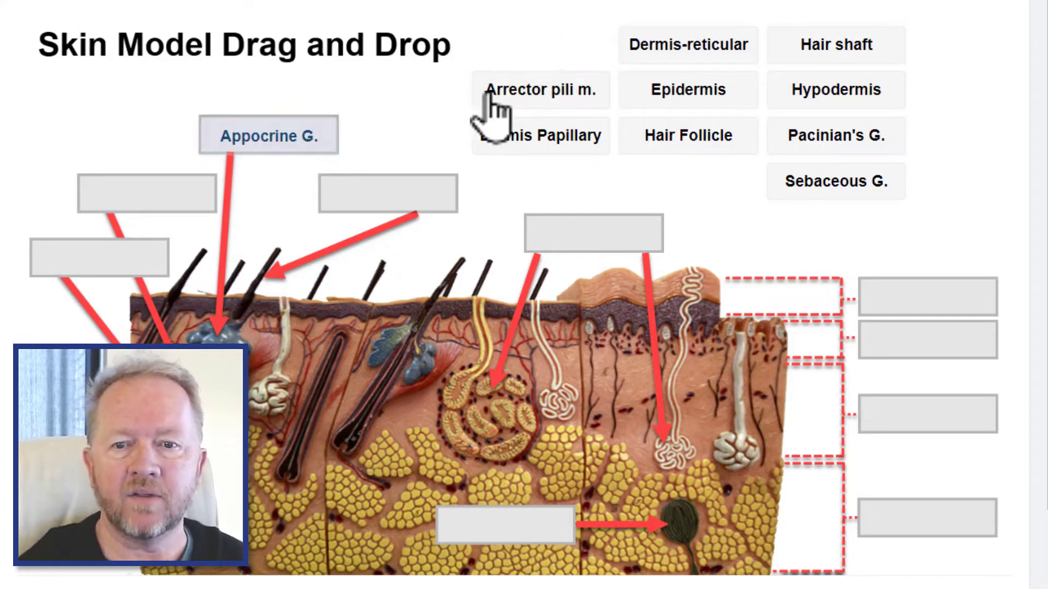
pyautogui.moveTo(490, 94); pyautogui.dragTo(352, 197)
pyautogui.moveTo(500, 147); pyautogui.dragTo(581, 240)
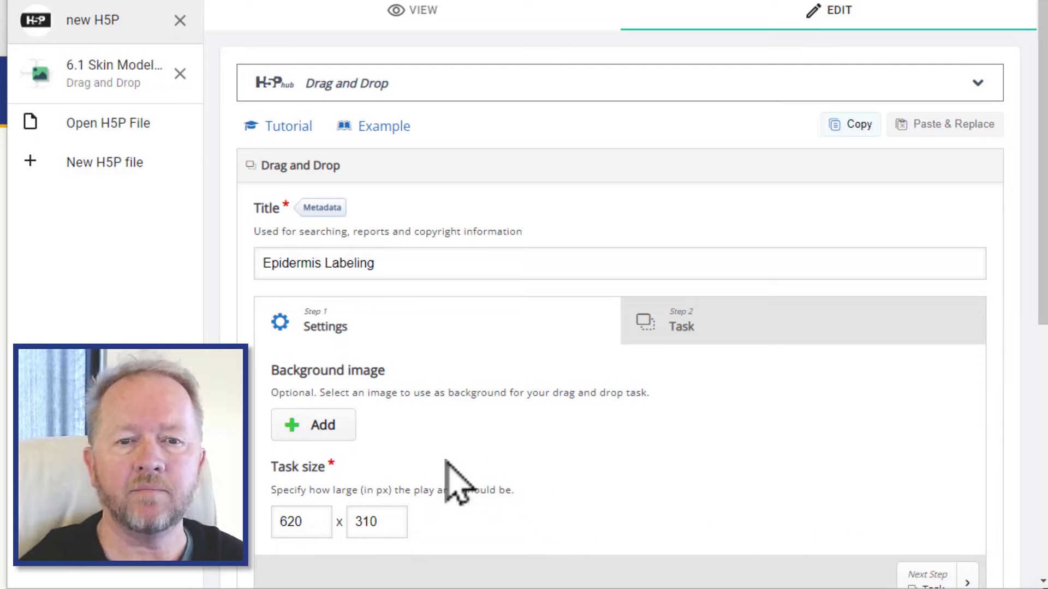
# - Add skin background w graphics.png as the background image
pyautogui.click(330, 427)
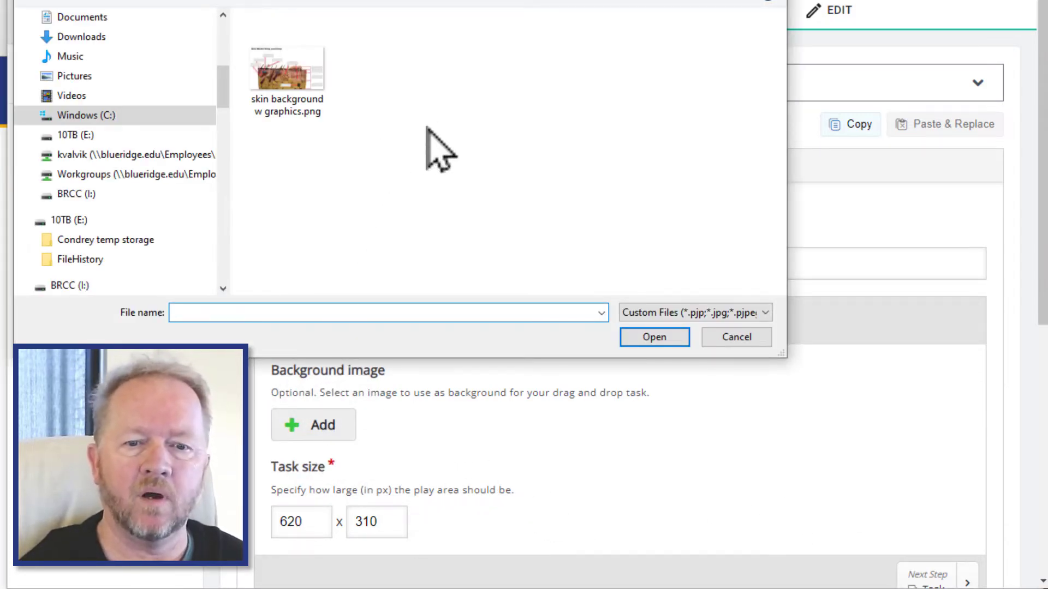
pyautogui.doubleClick(275, 84)
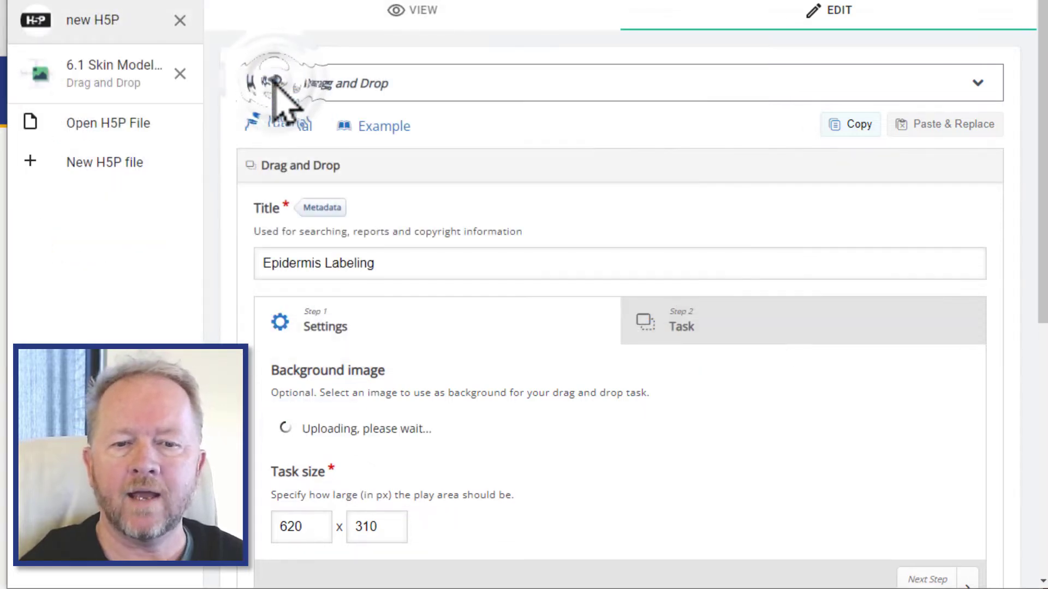
pyautogui.scroll(-3, 580, 352)
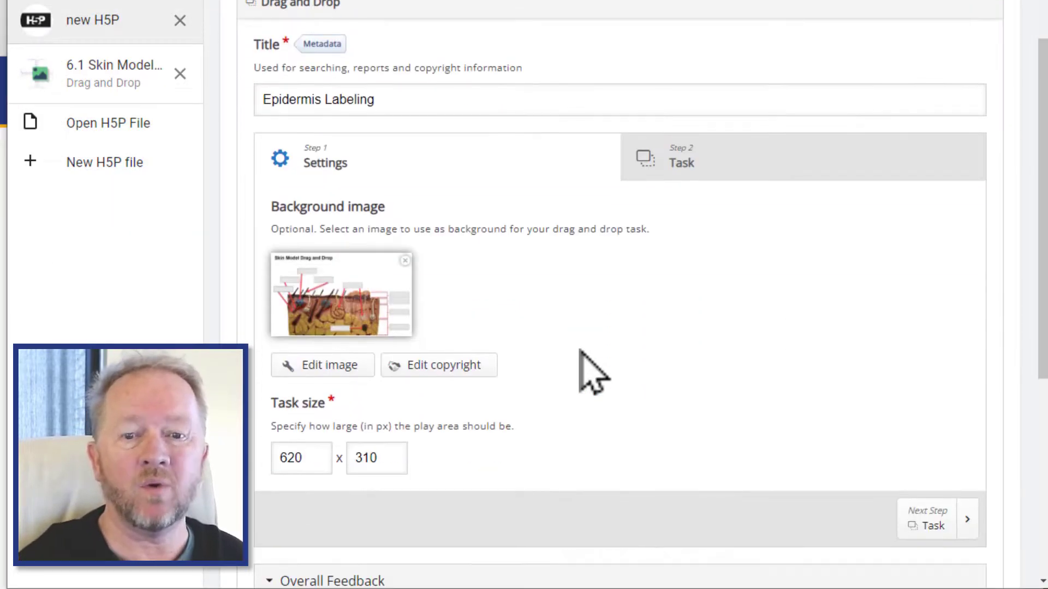
pyautogui.scroll(-3, 592, 371)
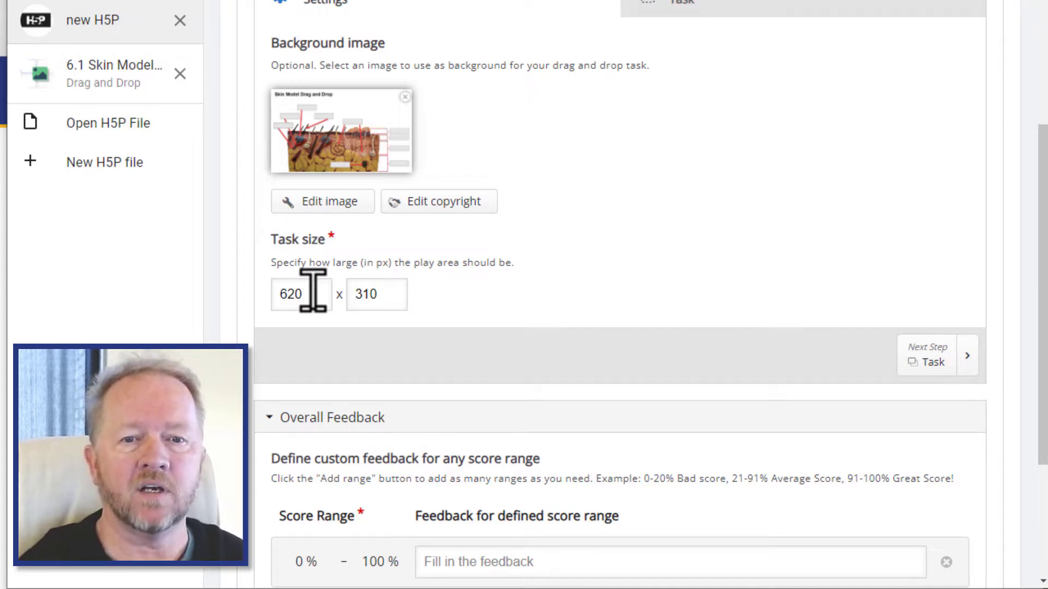
# - Set the task size to 1443 x 847 px
pyautogui.doubleClick(295, 293)
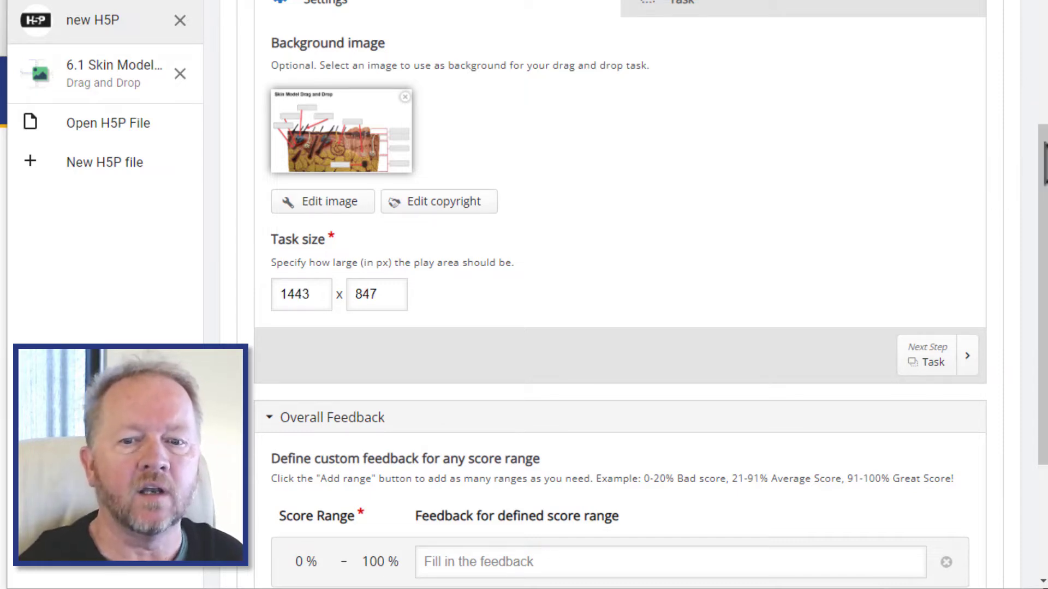
pyautogui.moveTo(1043, 167); pyautogui.dragTo(1042, 275)
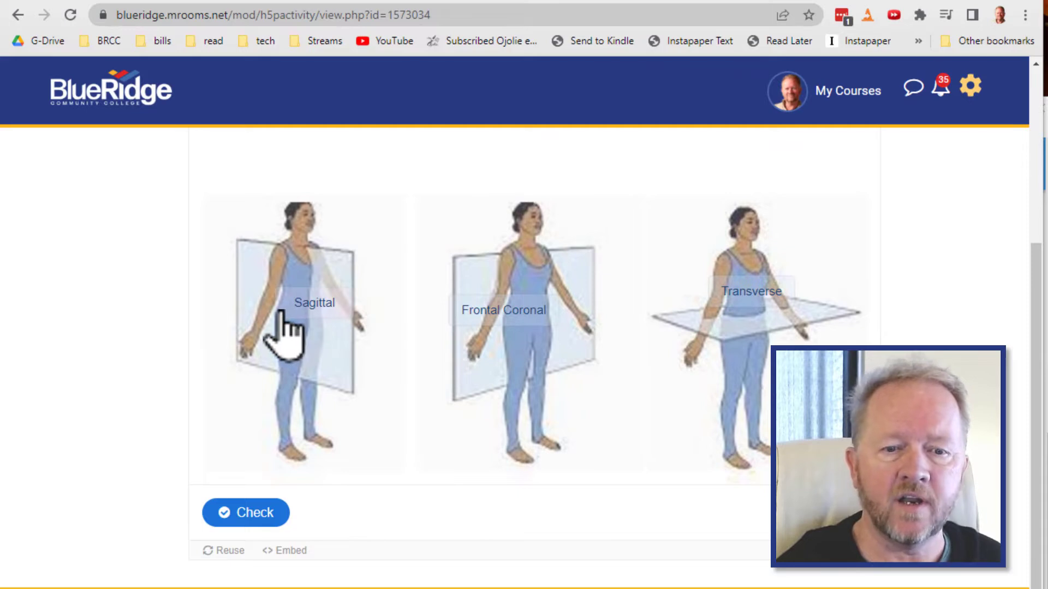
# - Check the answers on the planes drag and drop activity
pyautogui.click(250, 528)
pyautogui.scroll(-3, 609, 447)
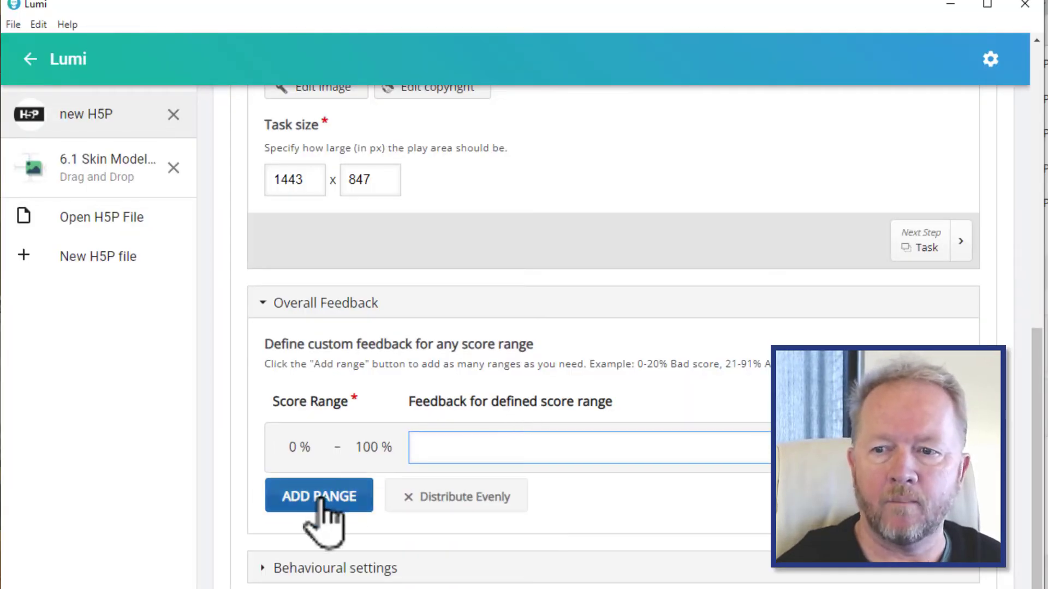
# - In Lumi, define overall feedback ranges: 0–59% Not Passing, 60–69% D, 70–79% C, 80–89% B, 90–100% Good Job
pyautogui.click(327, 519)
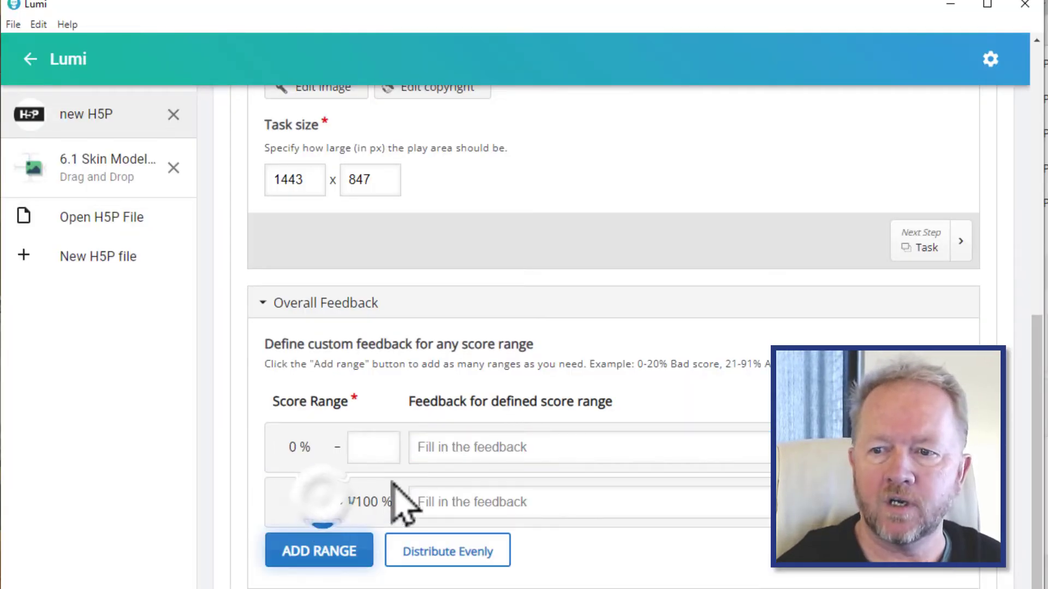
pyautogui.click(361, 447)
pyautogui.write('59')
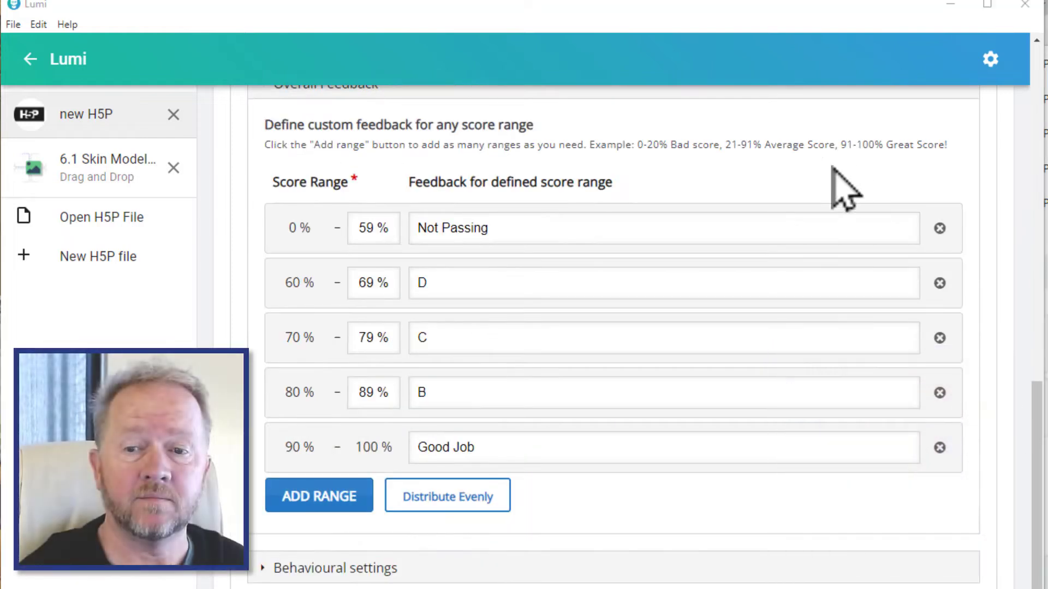
pyautogui.moveTo(884, 11); pyautogui.dragTo(884, 0)
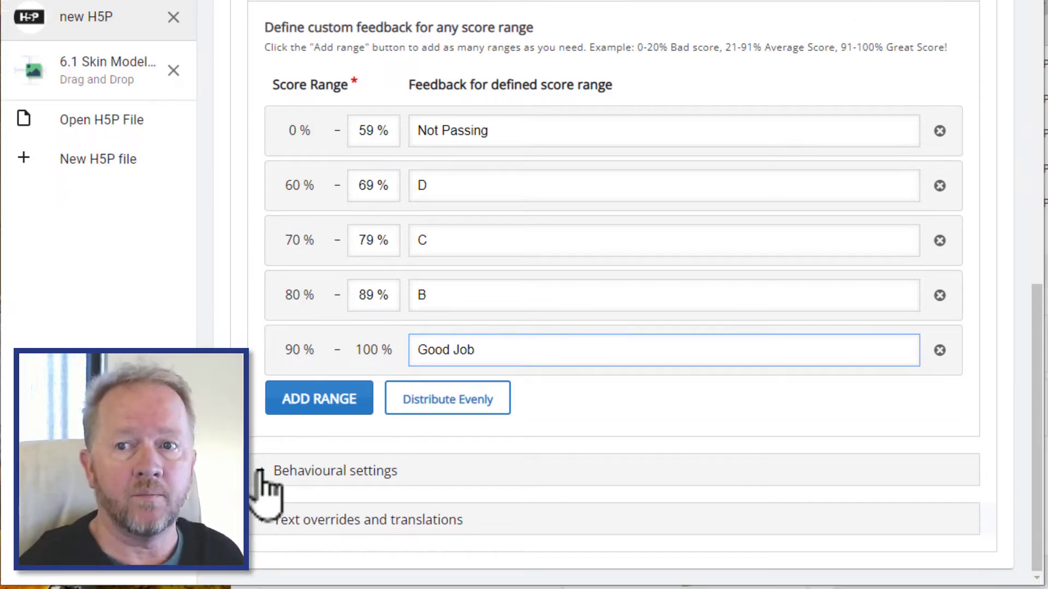
# - Expand the behavioural settings and turn off Apply penalties and Enable score explanation
pyautogui.click(264, 487)
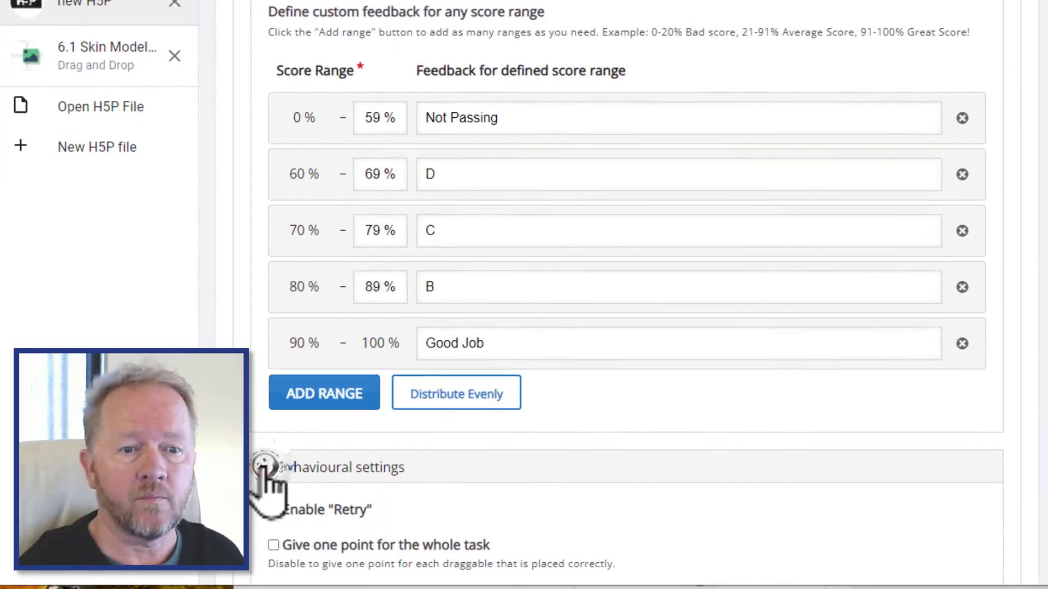
pyautogui.scroll(-4, 664, 338)
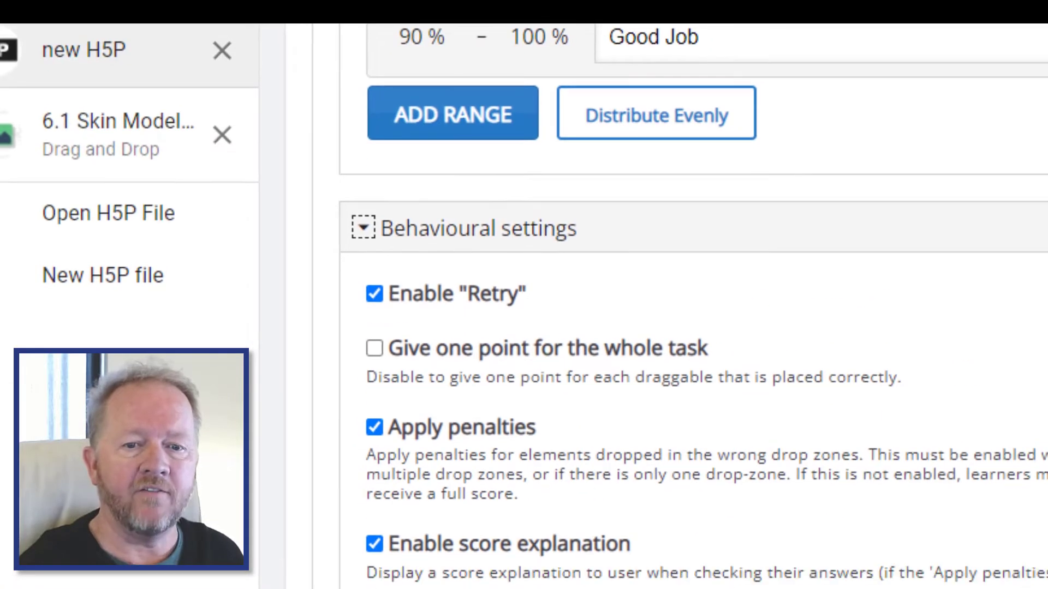
pyautogui.scroll(-3, 693, 306)
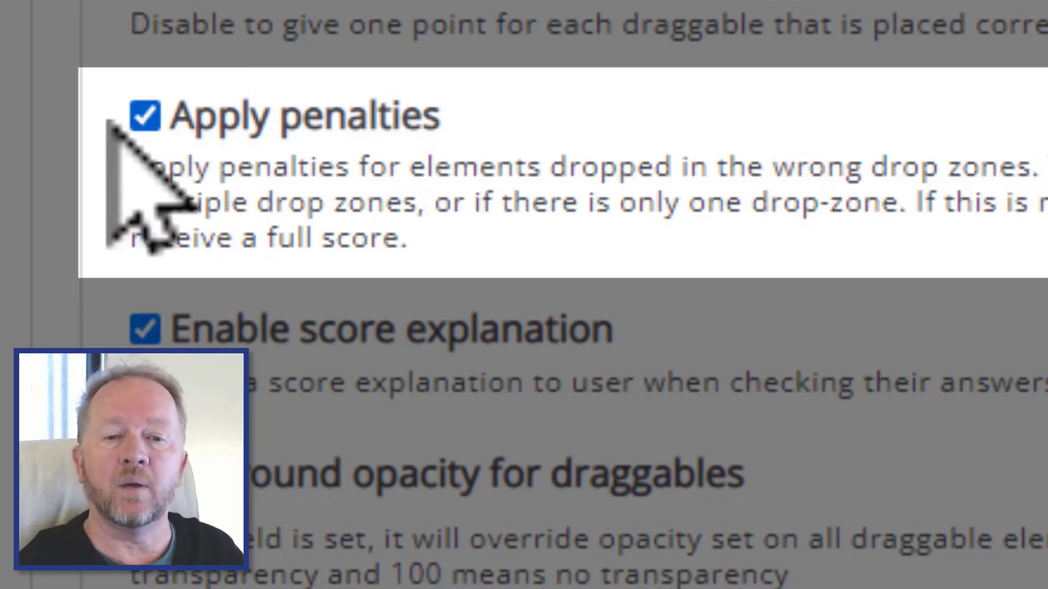
pyautogui.click(145, 117)
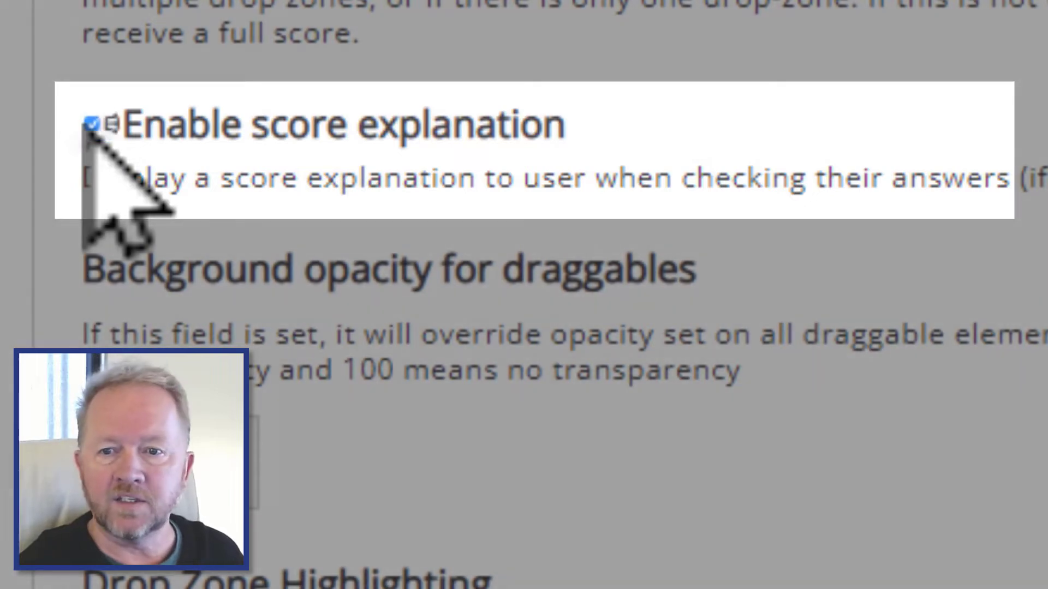
pyautogui.click(97, 125)
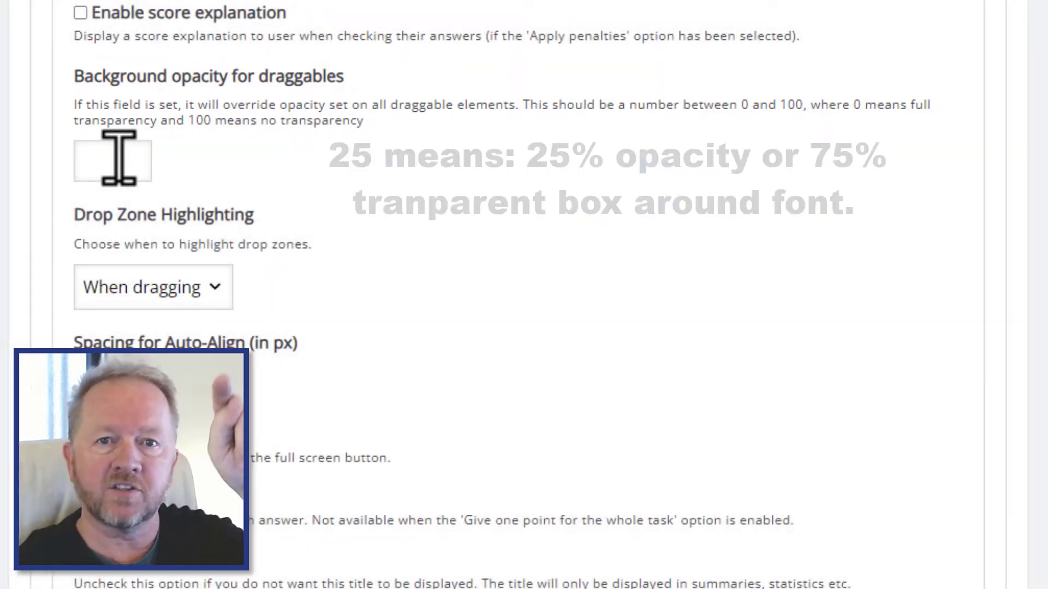
# - Set the background opacity for draggables to 25
pyautogui.click(119, 158)
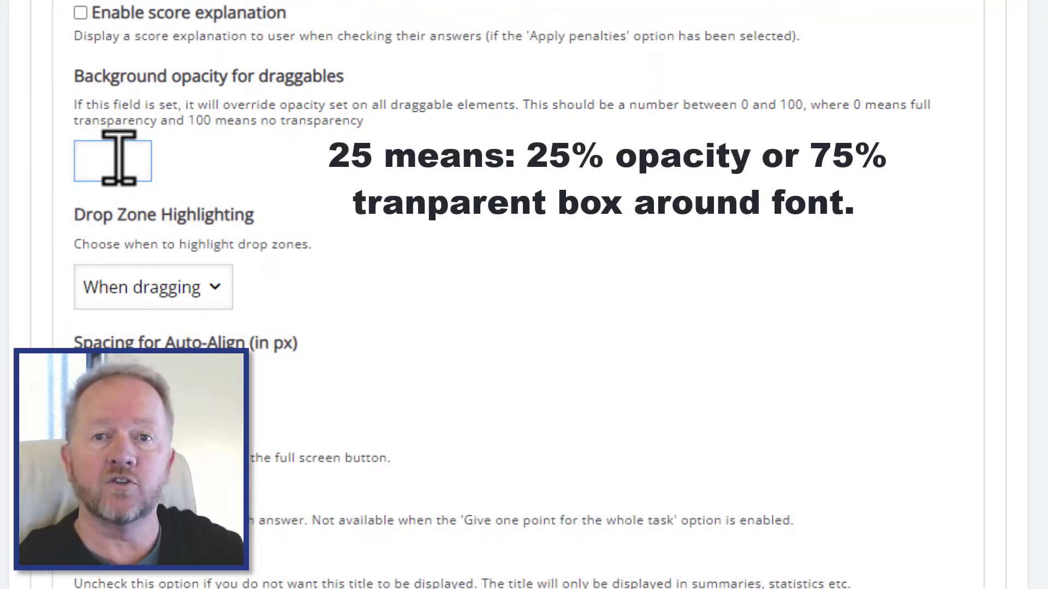
pyautogui.write('25')
pyautogui.click(413, 191)
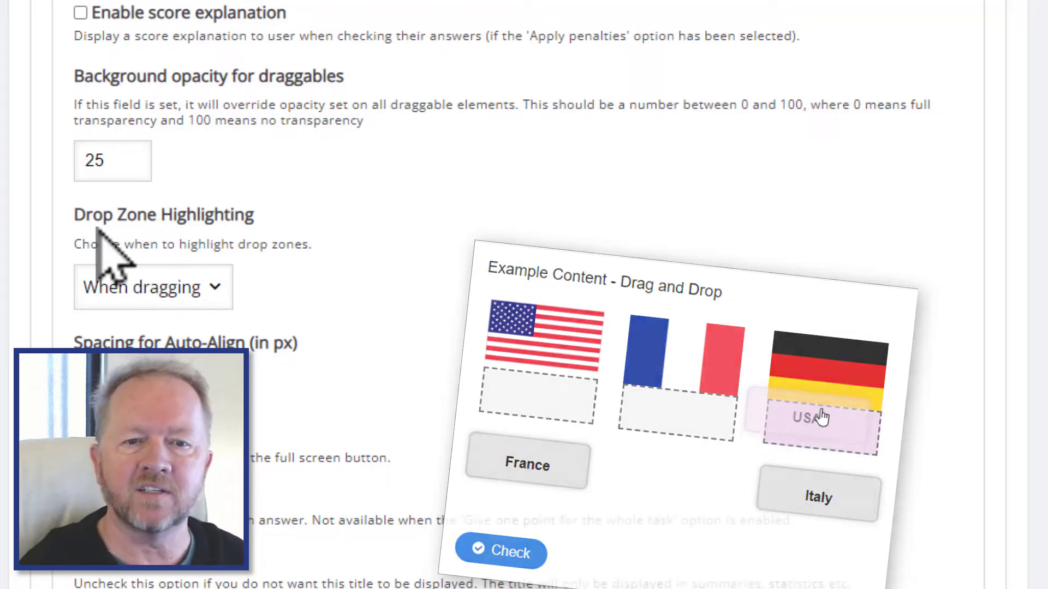
# - Set drop zone highlighting to Never
pyautogui.click(218, 288)
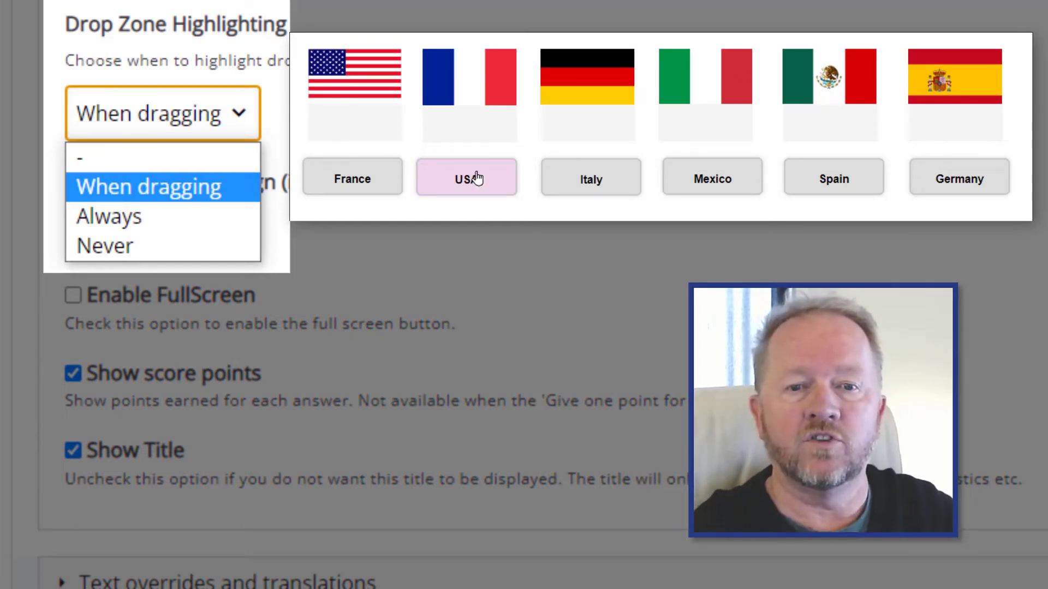
pyautogui.moveTo(478, 183); pyautogui.dragTo(402, 112)
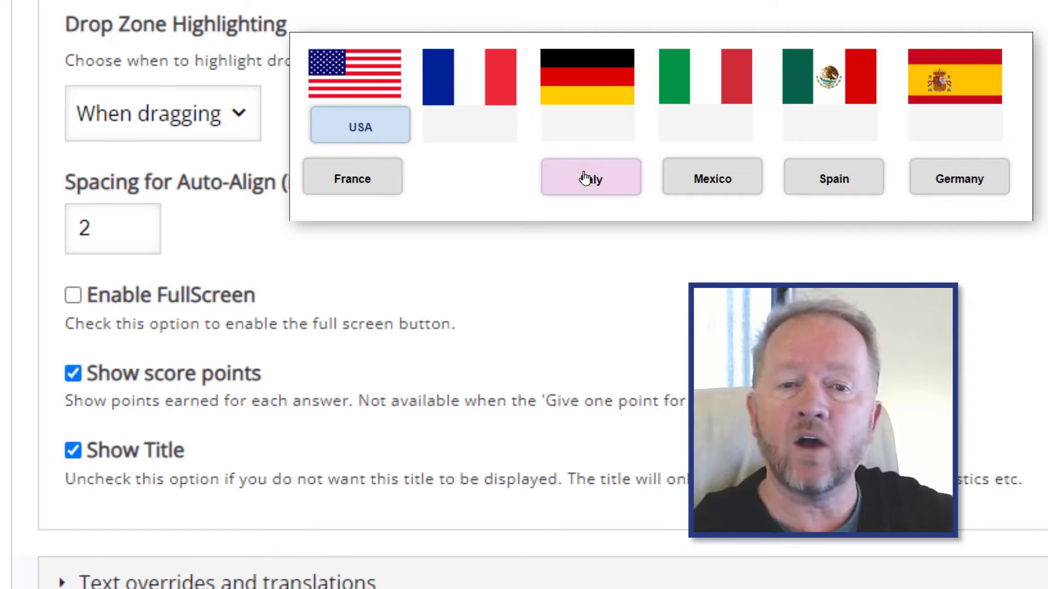
pyautogui.moveTo(584, 177); pyautogui.dragTo(714, 134)
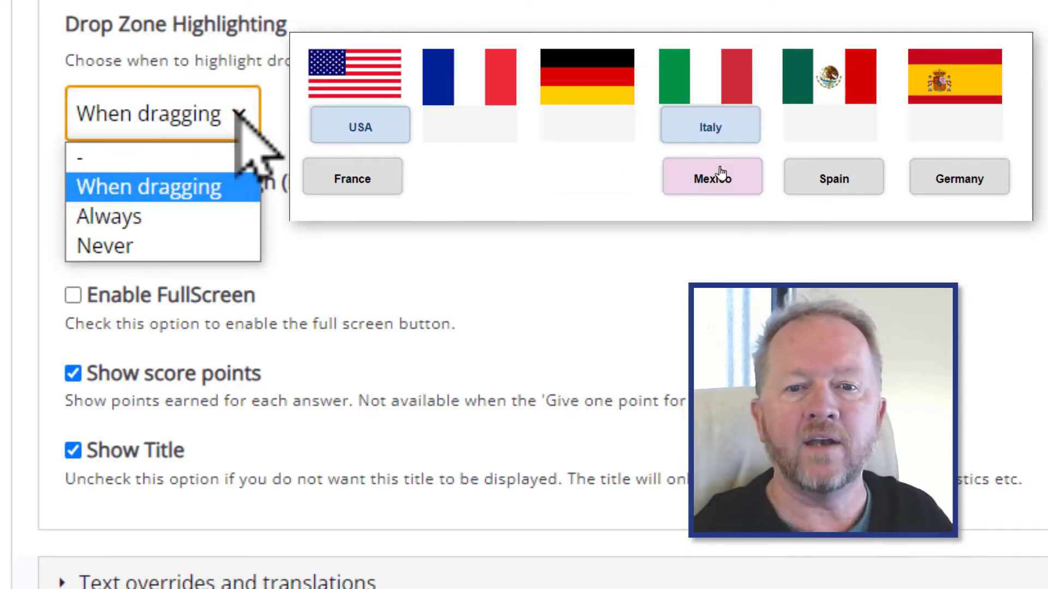
pyautogui.moveTo(725, 185); pyautogui.dragTo(846, 136)
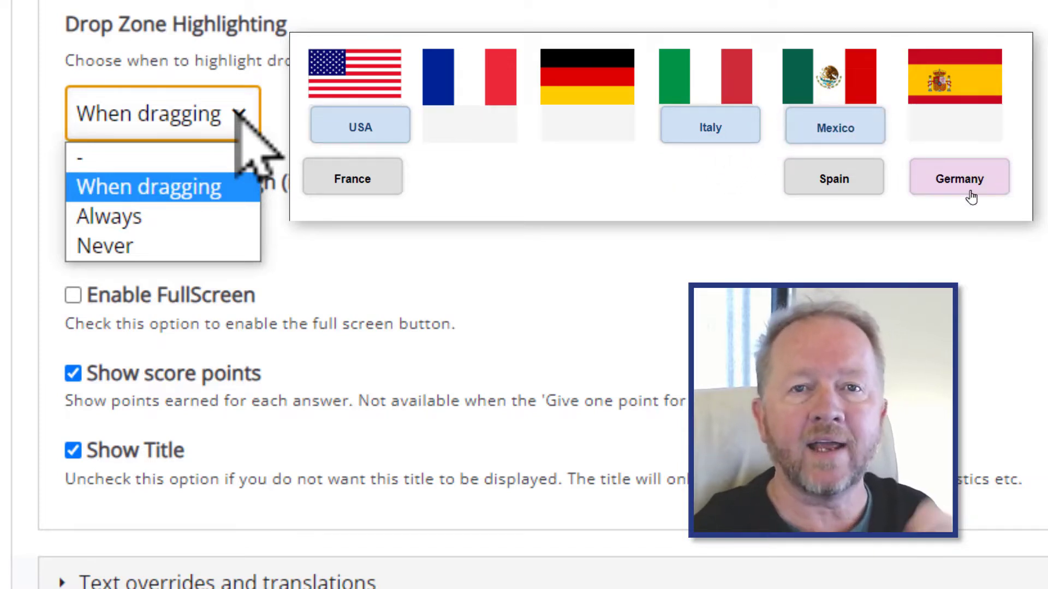
pyautogui.click(196, 248)
pyautogui.moveTo(969, 179); pyautogui.dragTo(592, 131)
pyautogui.moveTo(334, 173); pyautogui.dragTo(456, 135)
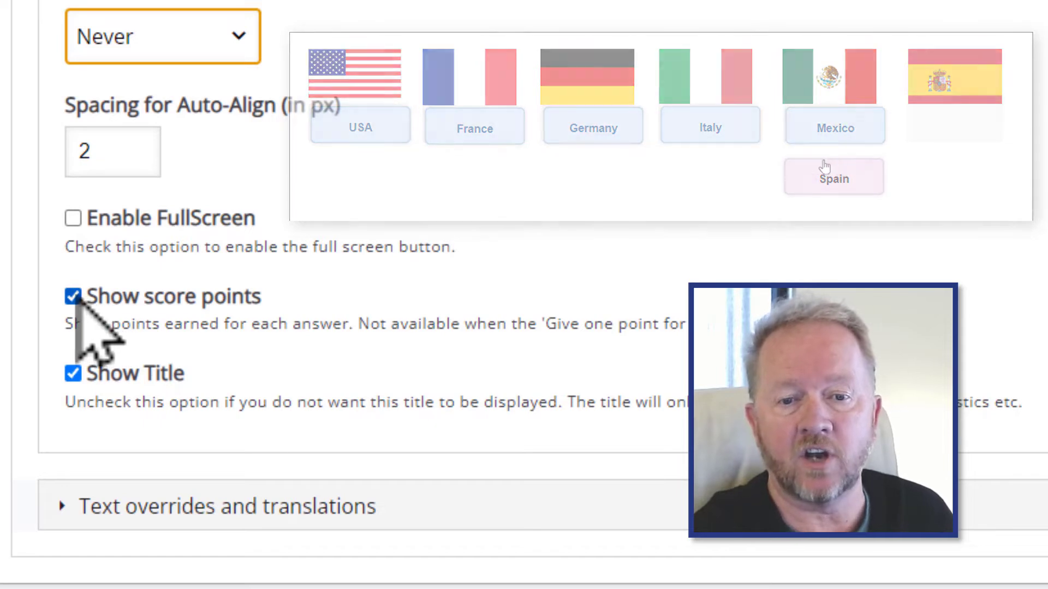
# - Turn off Show score points and Show Title in the behavioural settings
pyautogui.click(73, 295)
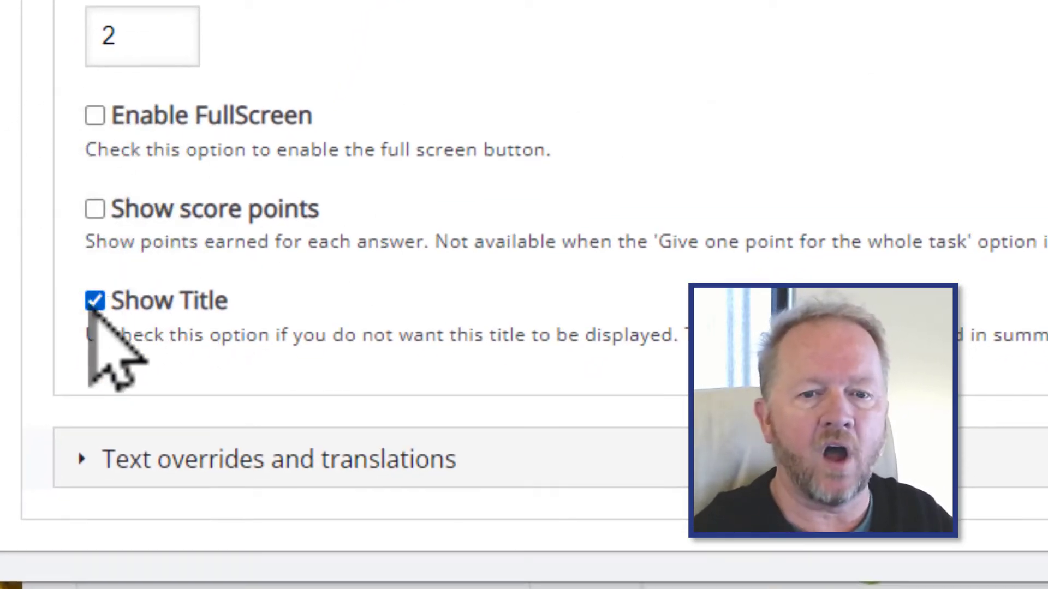
pyautogui.click(95, 301)
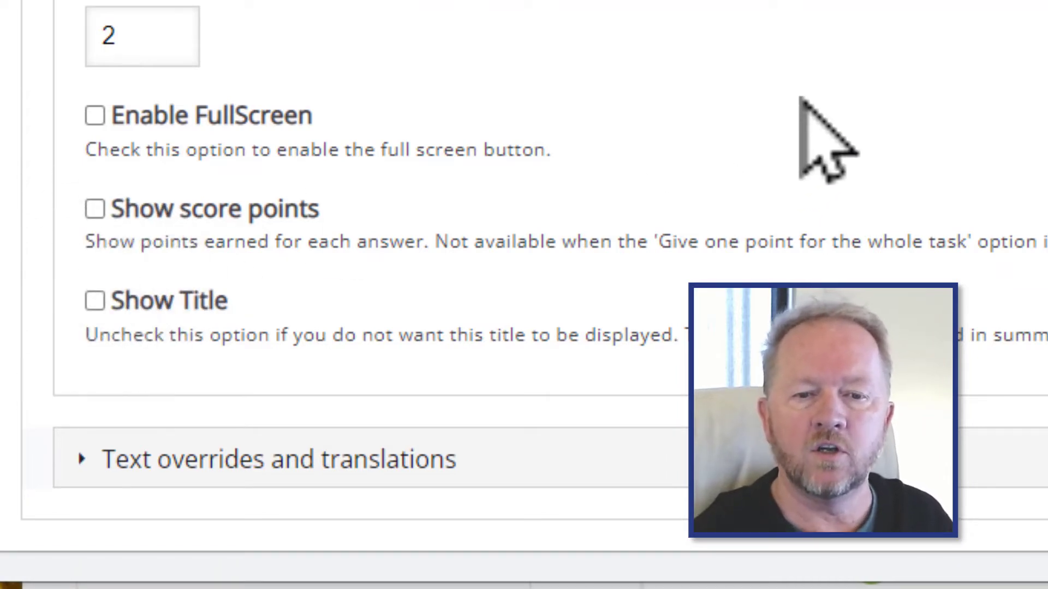
pyautogui.scroll(5, 592, 159)
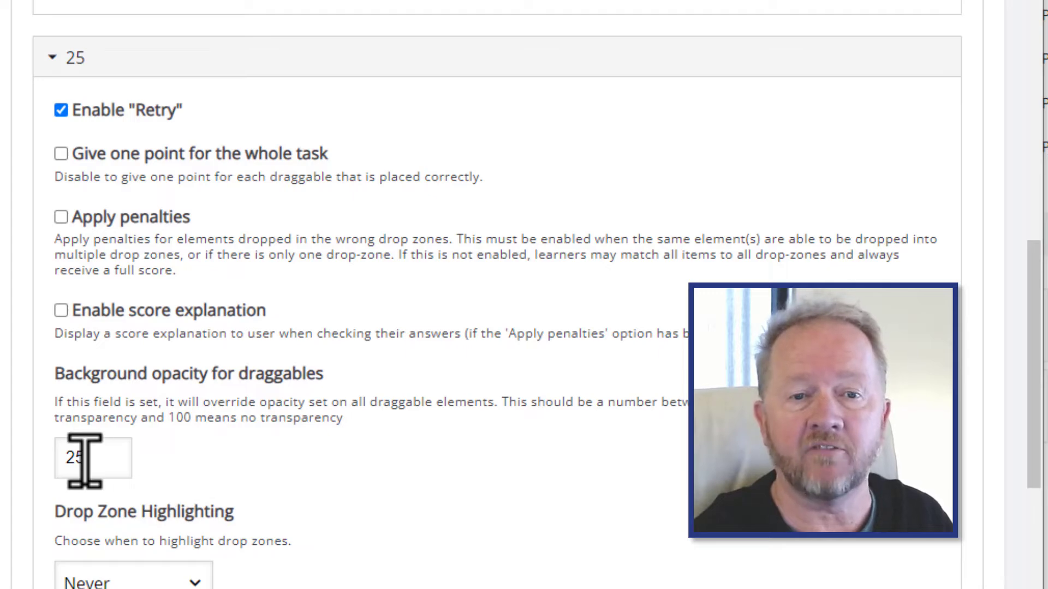
pyautogui.scroll(-8, 140, 479)
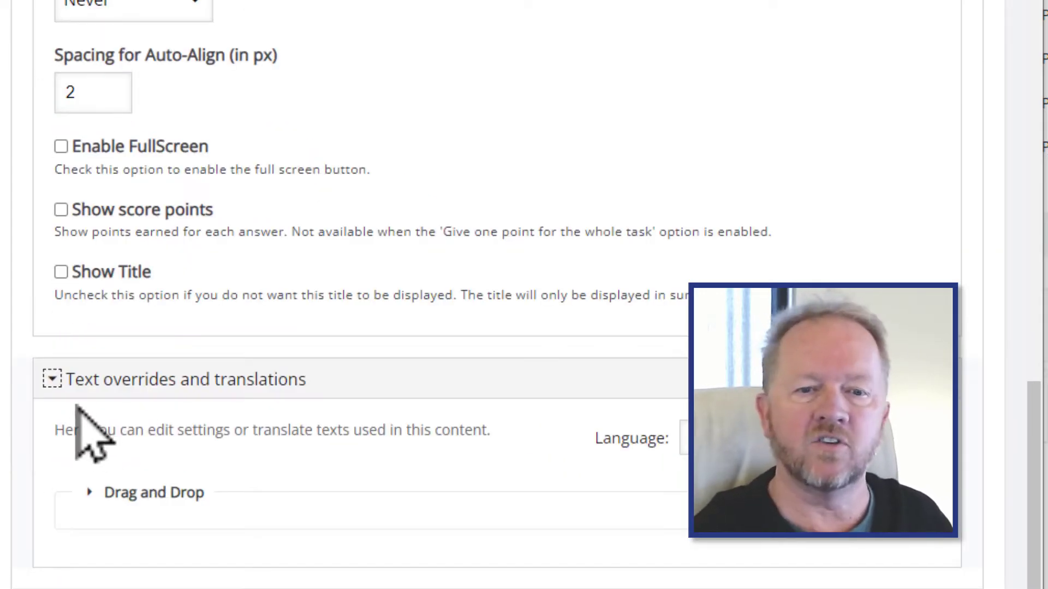
# - Go to the Task step, add a drop zone and label it Hair Follicle
pyautogui.click(51, 380)
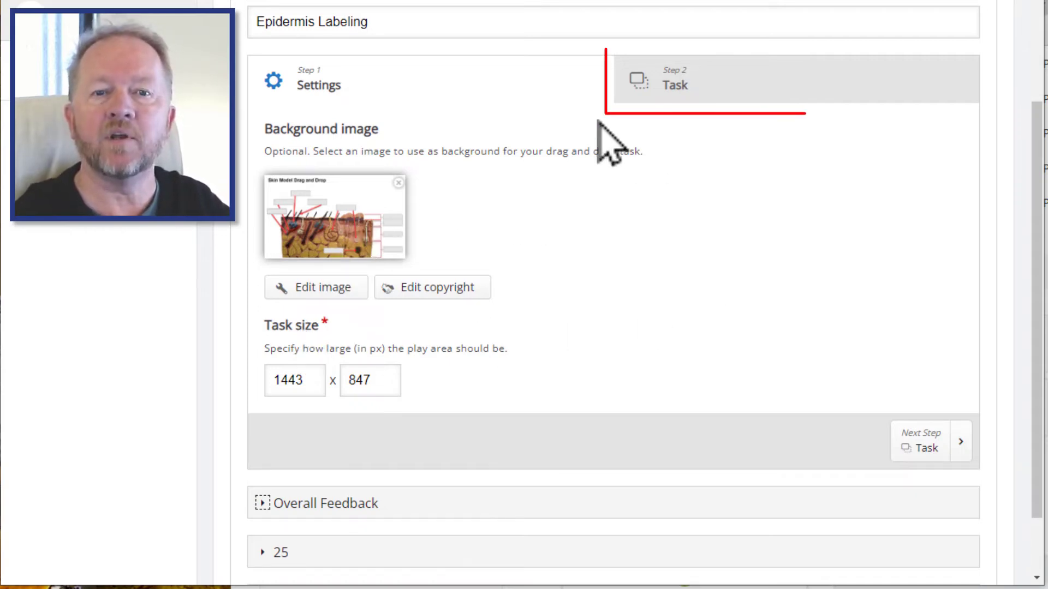
pyautogui.click(746, 83)
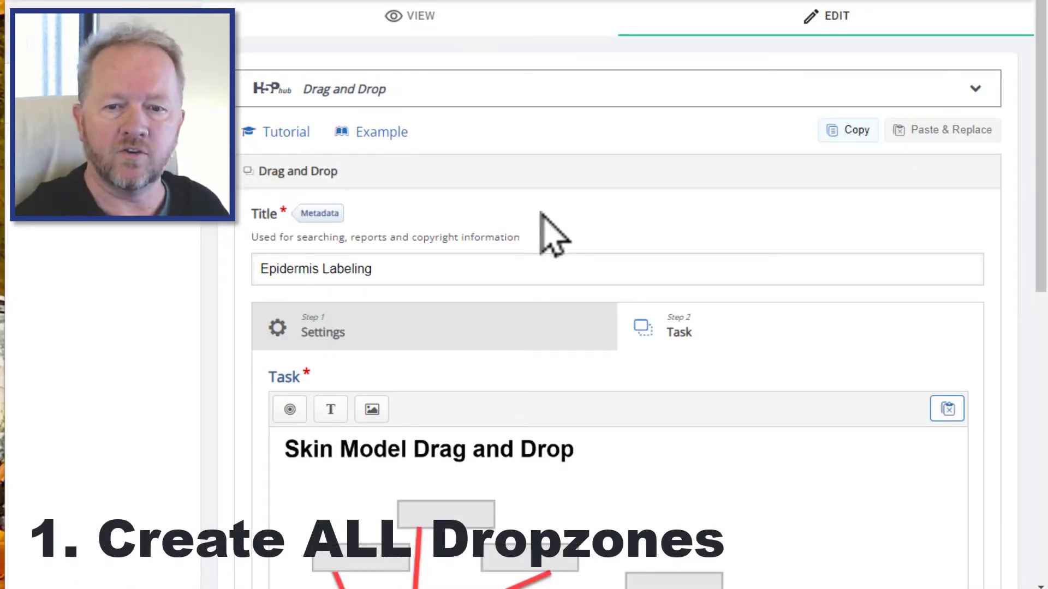
pyautogui.scroll(-2, 549, 234)
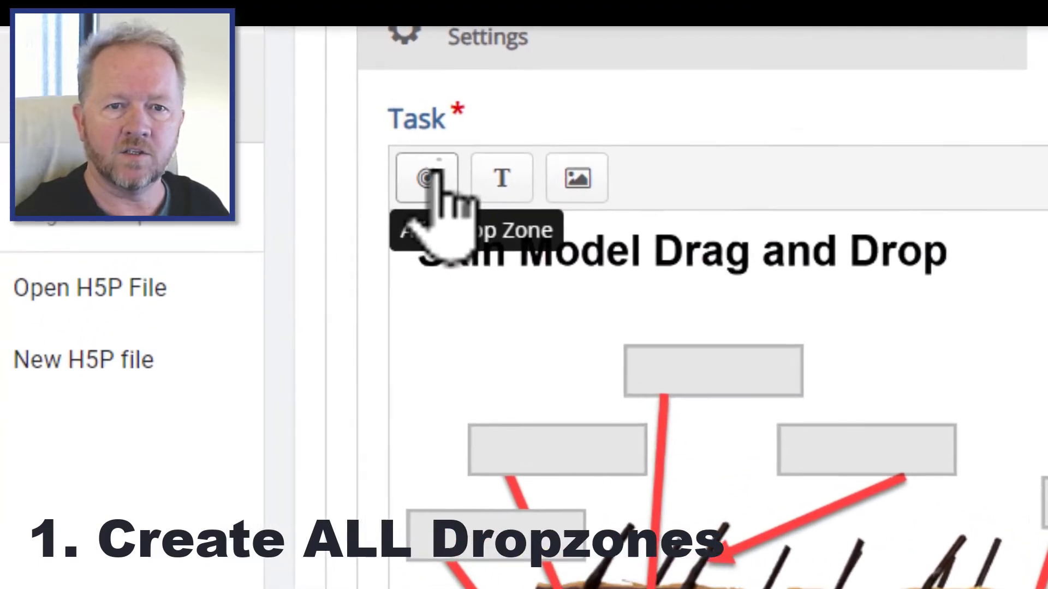
pyautogui.click(387, 150)
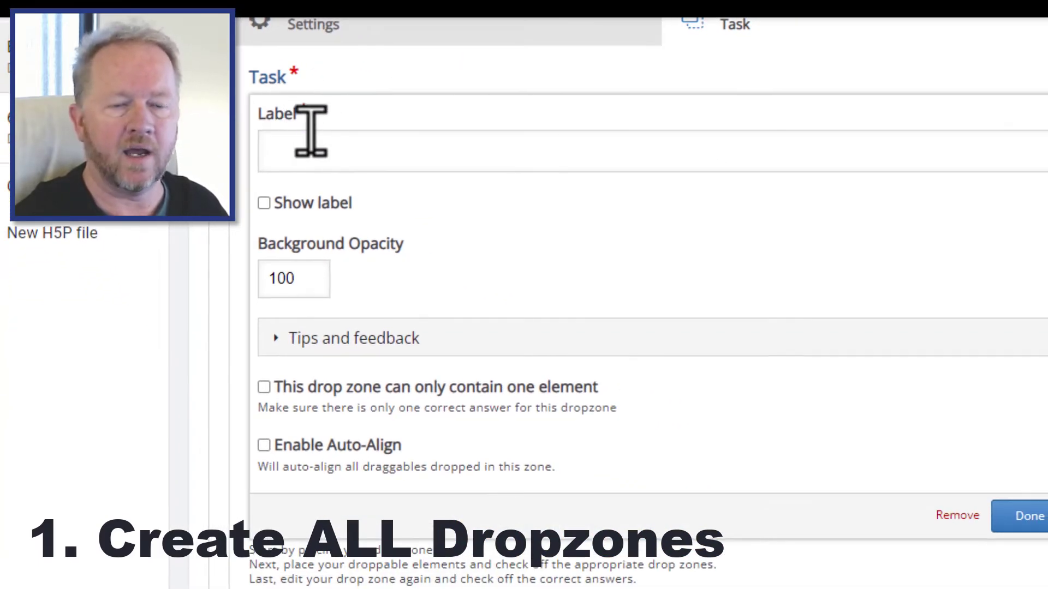
pyautogui.click(349, 158)
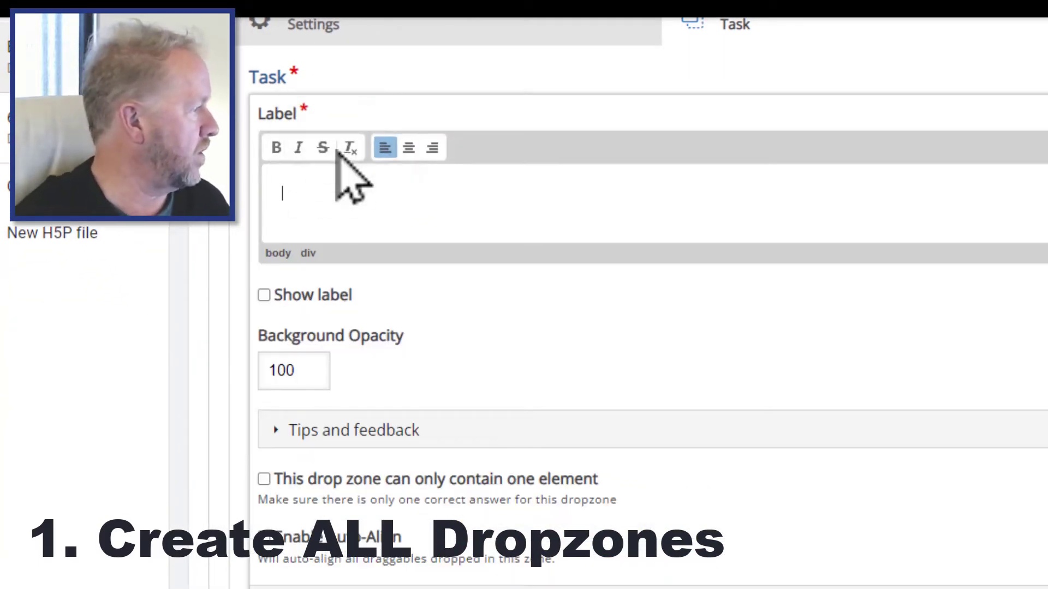
pyautogui.write('Hair Follicle')
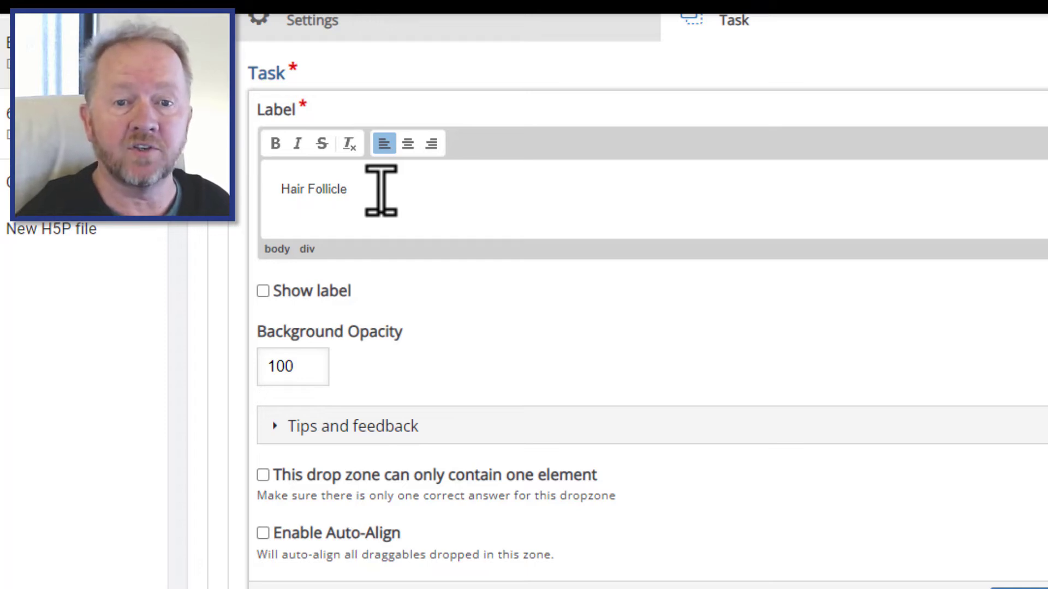
# - Set the Hair Follicle drop zone's background opacity to 25
pyautogui.scroll(-2, 380, 188)
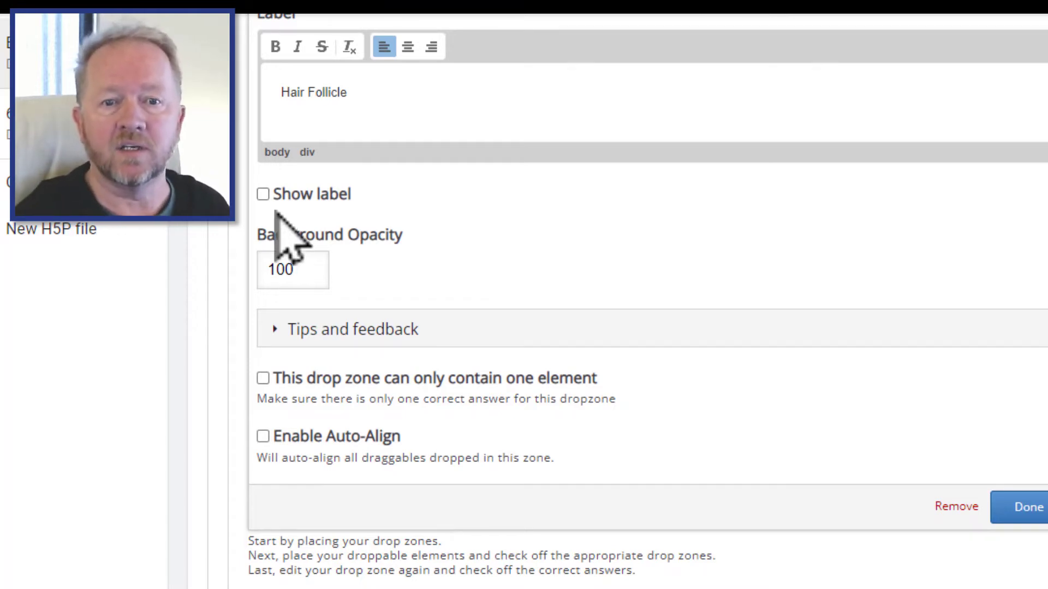
pyautogui.doubleClick(310, 269)
pyautogui.write('25')
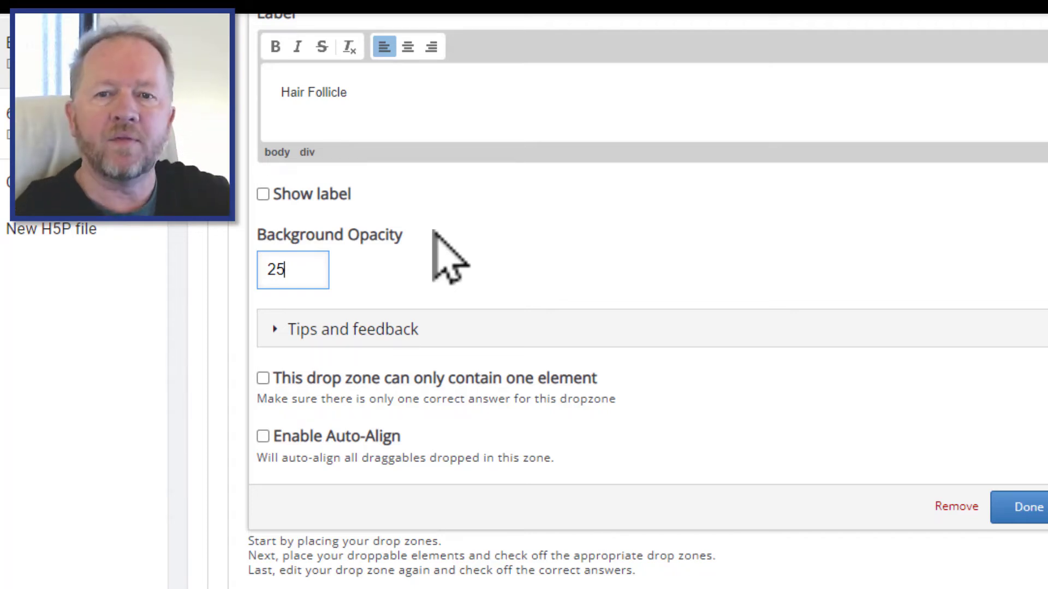
# - Enable the one-element-only and Auto-Align options for the drop zone
pyautogui.scroll(-3, 450, 256)
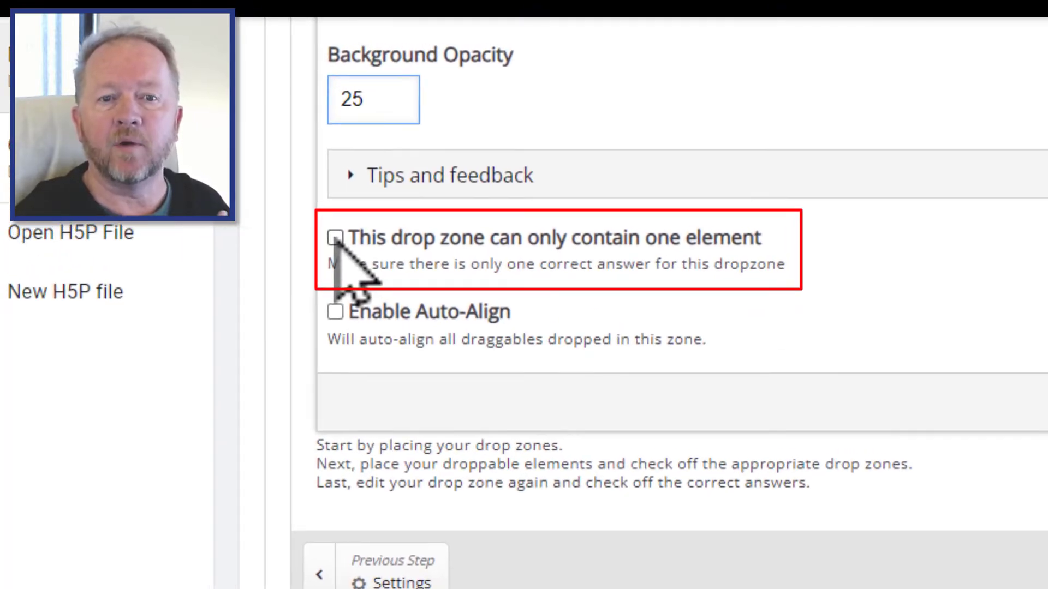
pyautogui.click(335, 237)
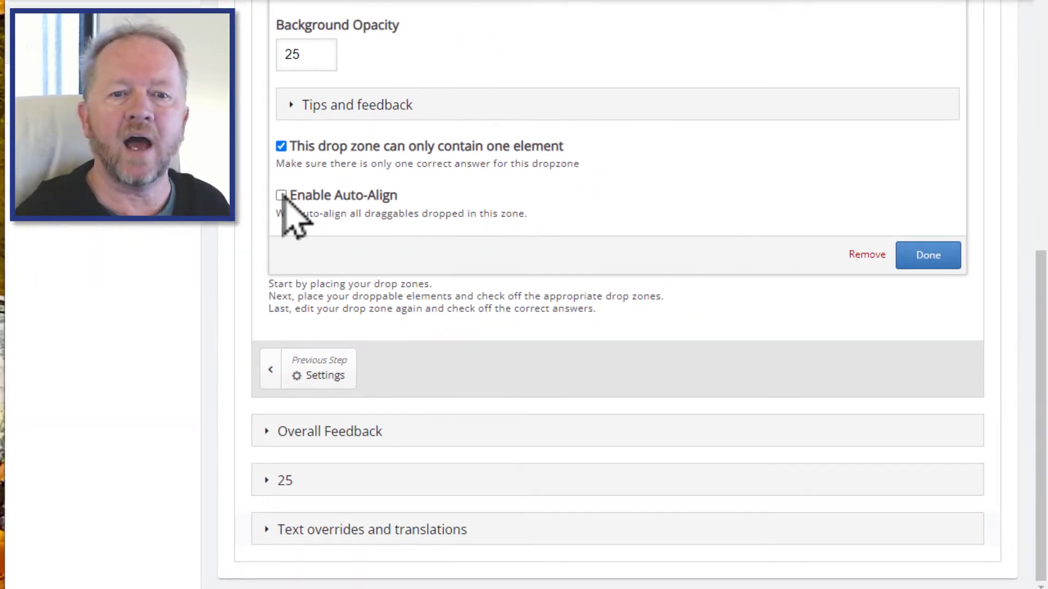
pyautogui.click(281, 195)
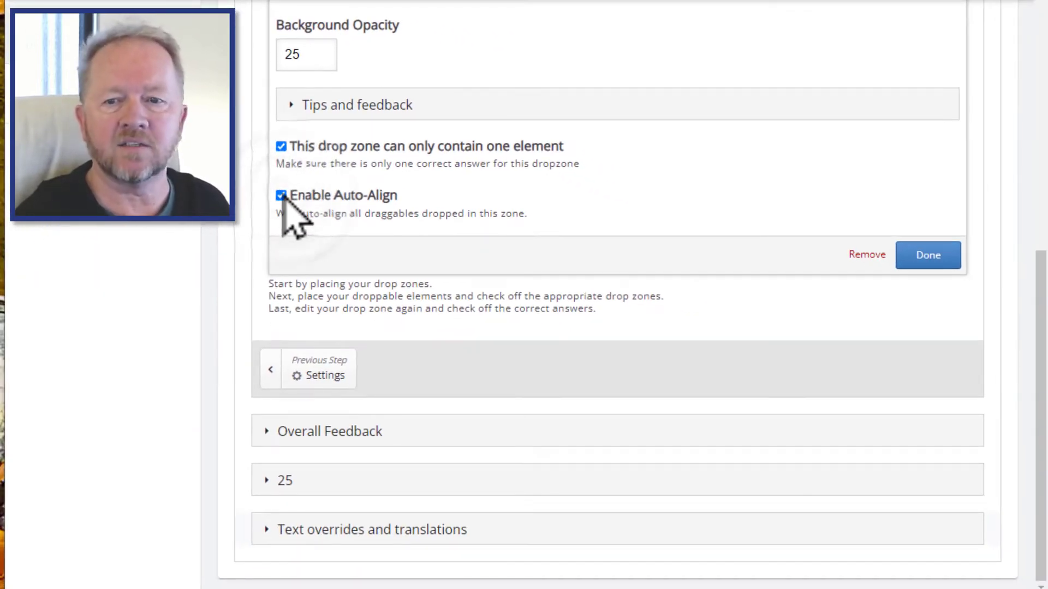
# - Close the drop zone editor and move the drop zone onto the leftmost label box of the skin image
pyautogui.scroll(10, 715, 229)
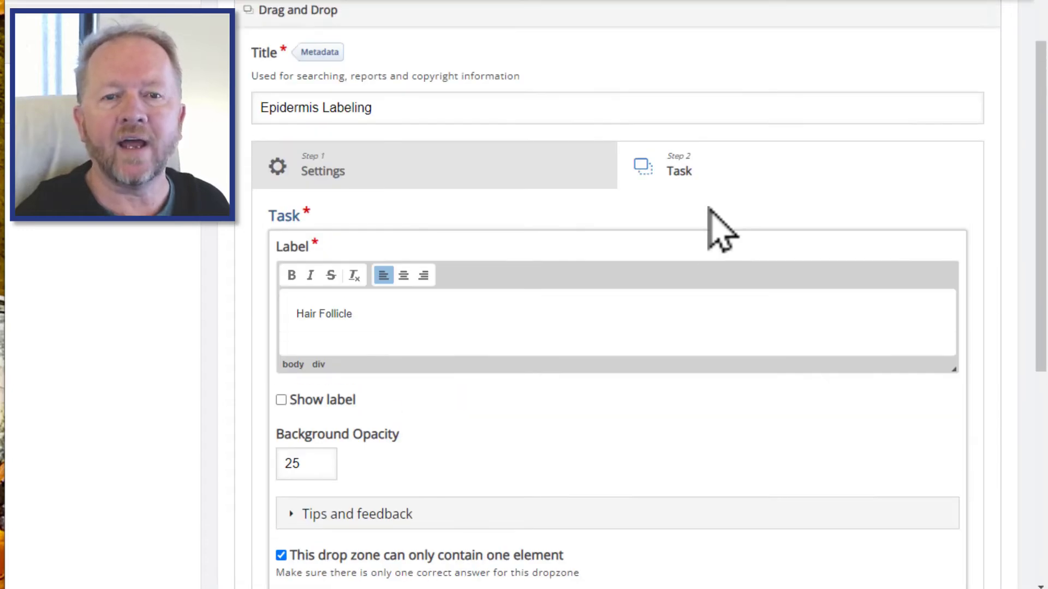
pyautogui.scroll(-3, 715, 229)
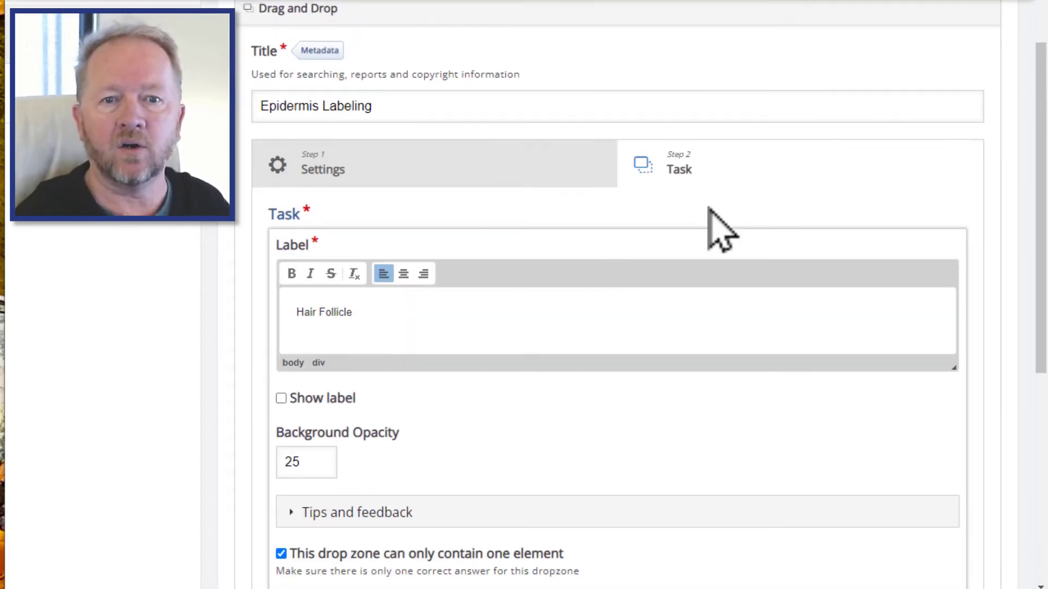
pyautogui.scroll(-3, 710, 210)
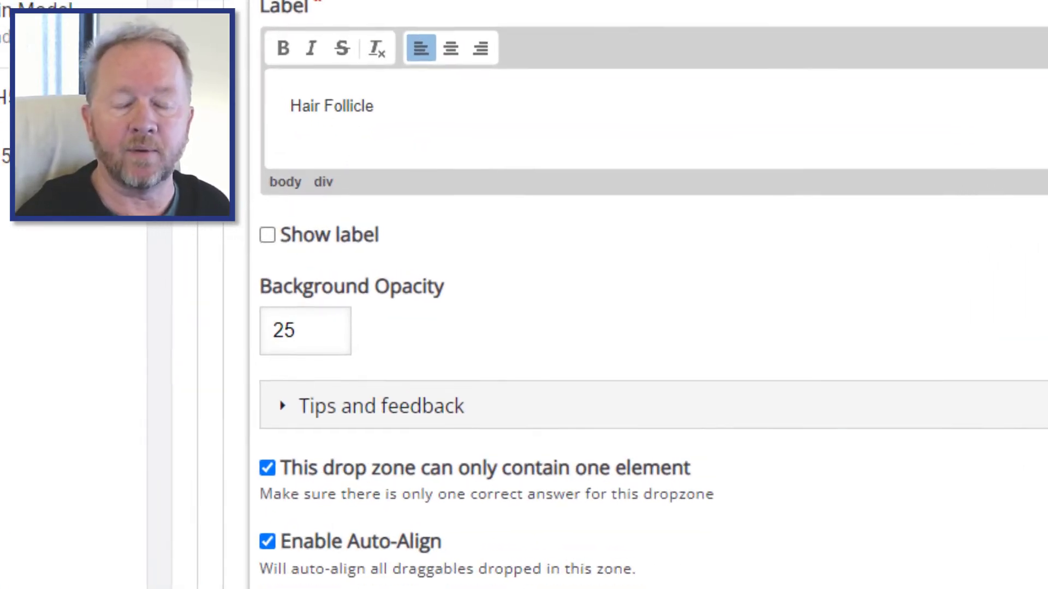
pyautogui.click(306, 585)
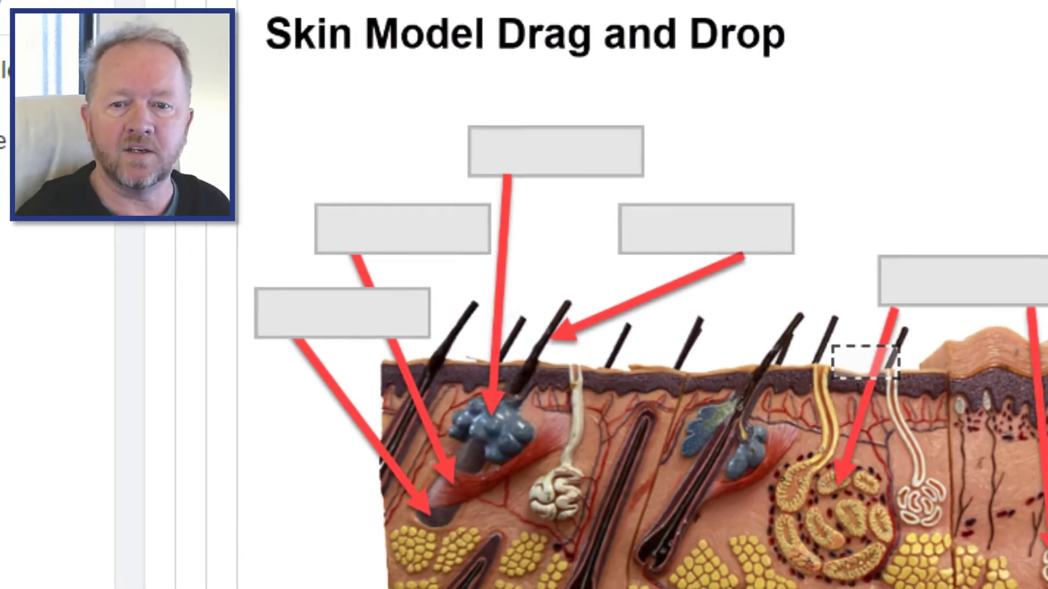
pyautogui.click(887, 371)
pyautogui.moveTo(886, 371); pyautogui.dragTo(427, 331)
pyautogui.moveTo(337, 330); pyautogui.dragTo(336, 346)
pyautogui.click(284, 240)
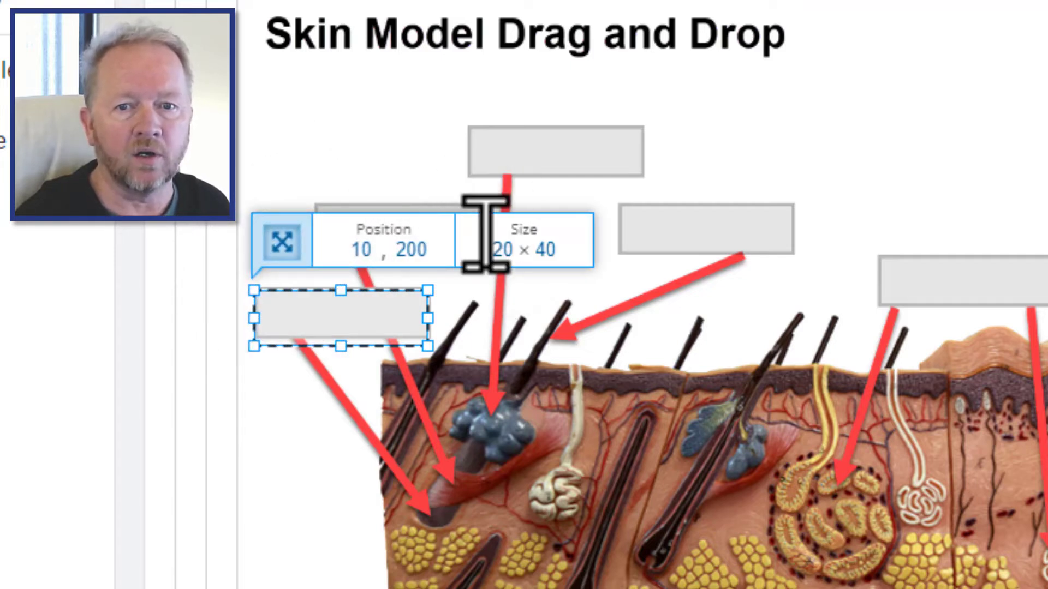
# - Set the Hair Follicle drop zone's height to 35
pyautogui.click(551, 249)
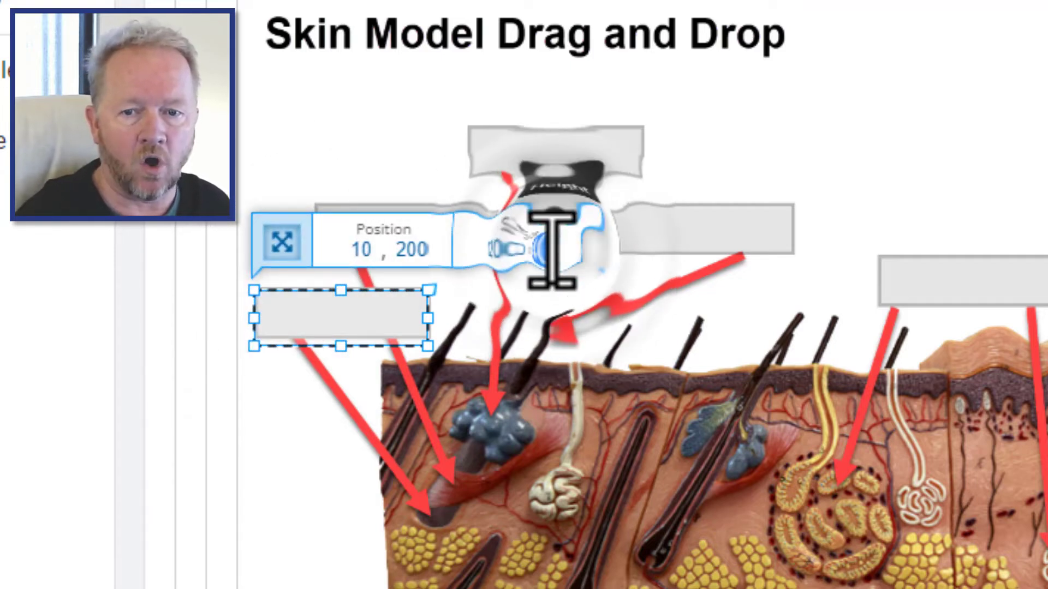
pyautogui.write('35')
pyautogui.press('Return')
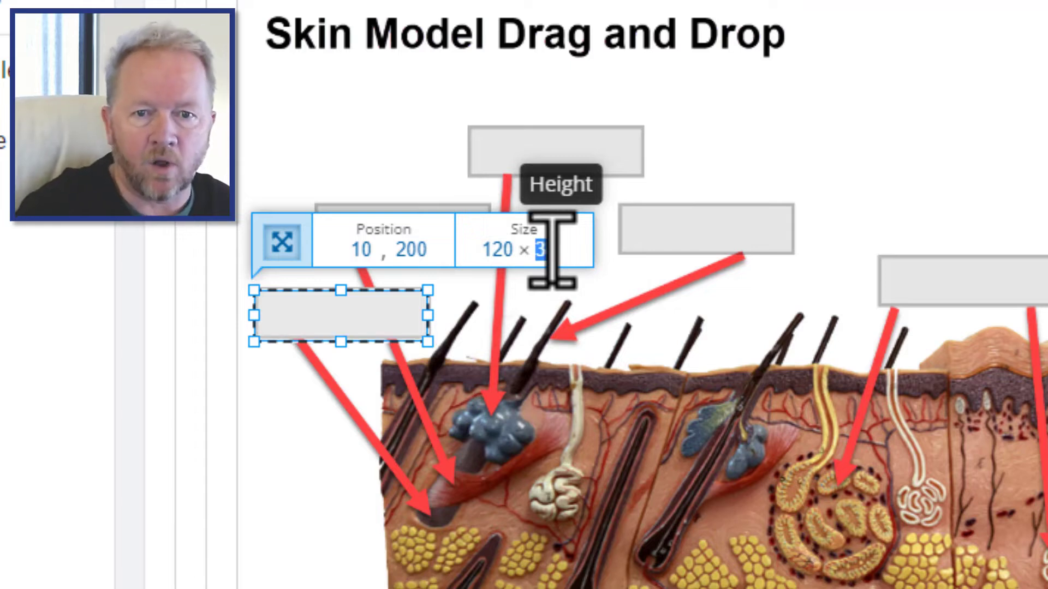
pyautogui.click(554, 248)
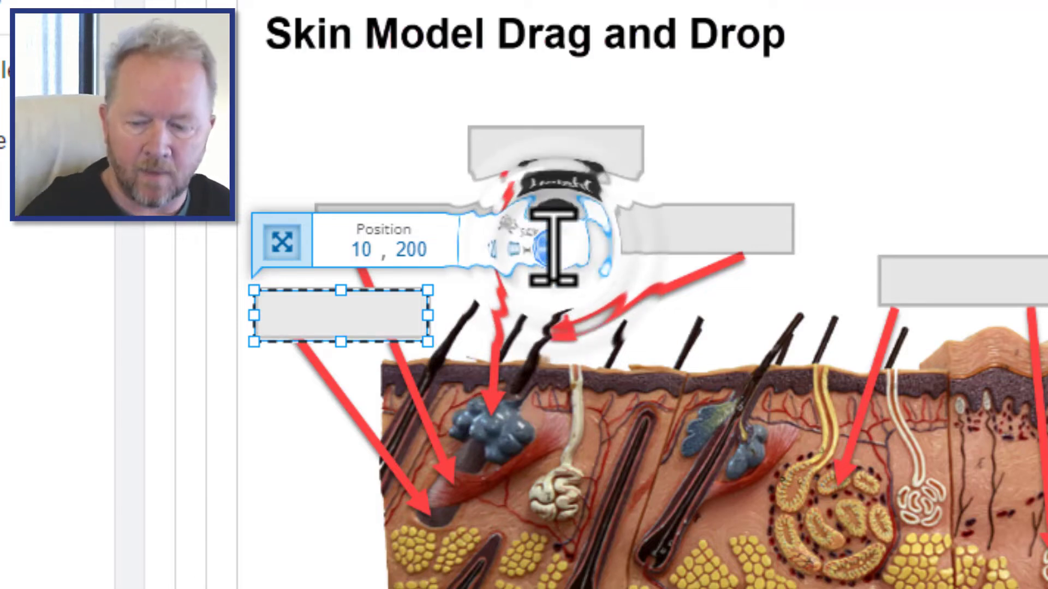
pyautogui.press('Escape')
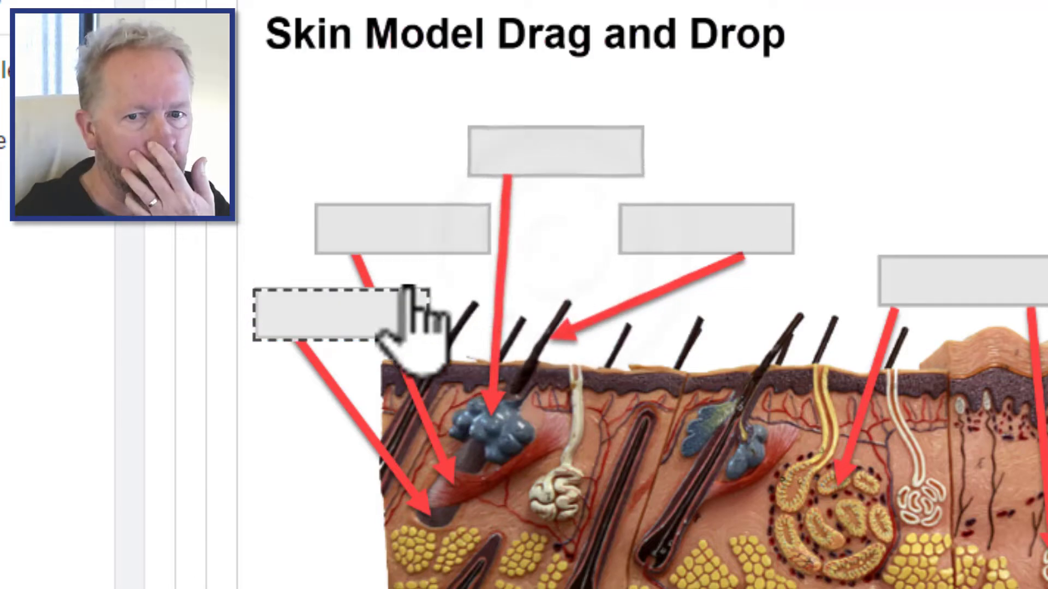
# - Select the Hair Follicle drop zone and copy it
pyautogui.click(314, 312)
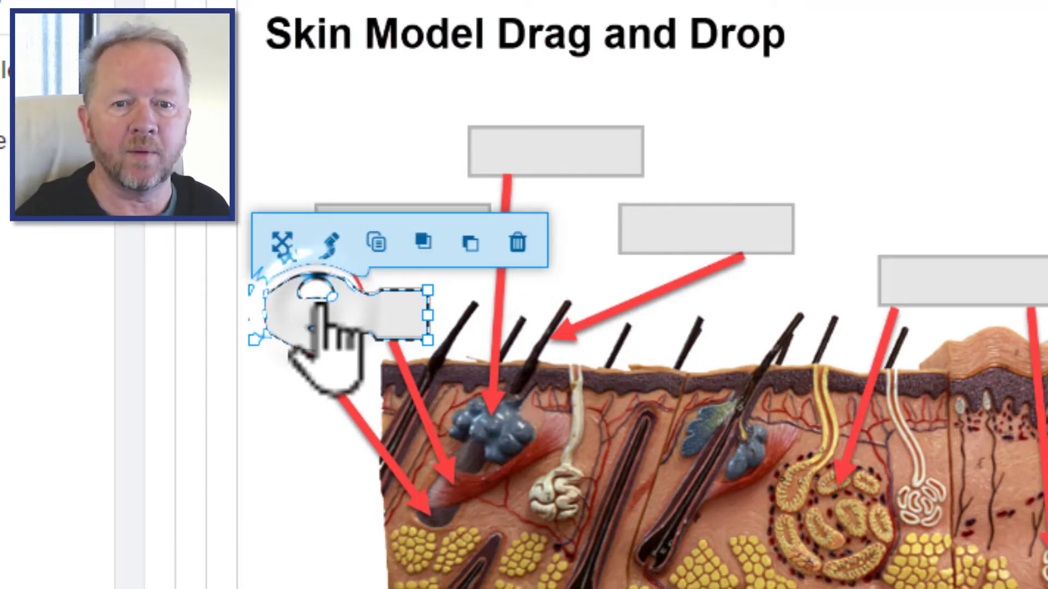
pyautogui.click(377, 240)
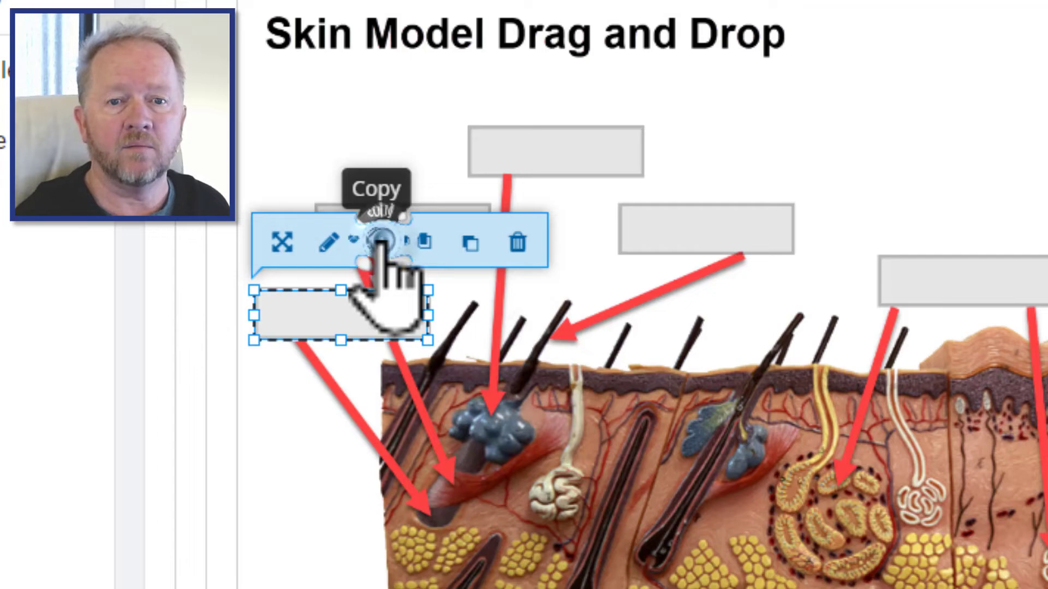
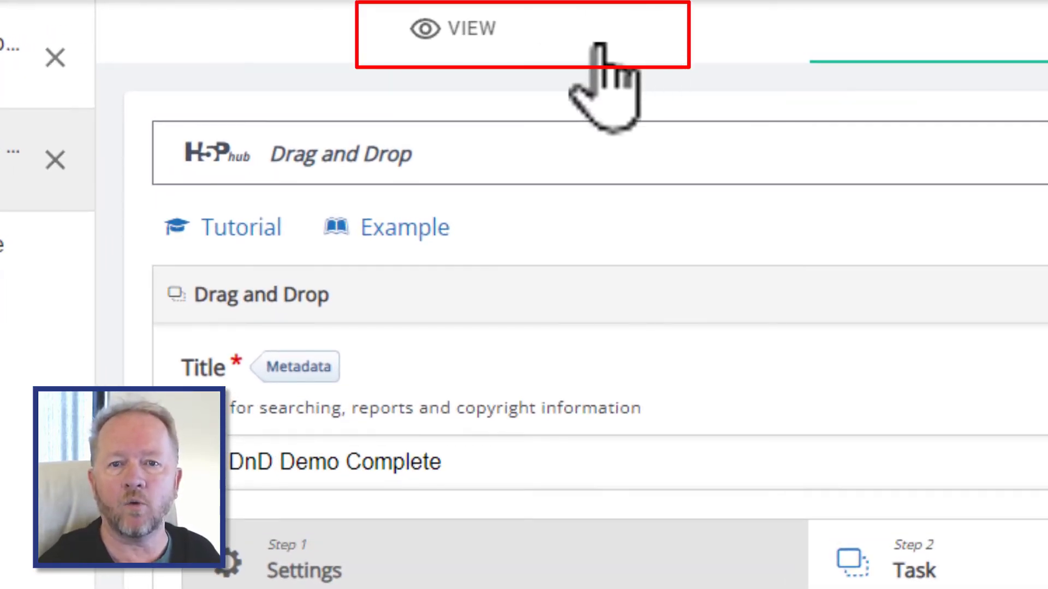
# - Preview the task, drag every label onto a drop zone on the skin image, check the answers and retry
pyautogui.click(520, 32)
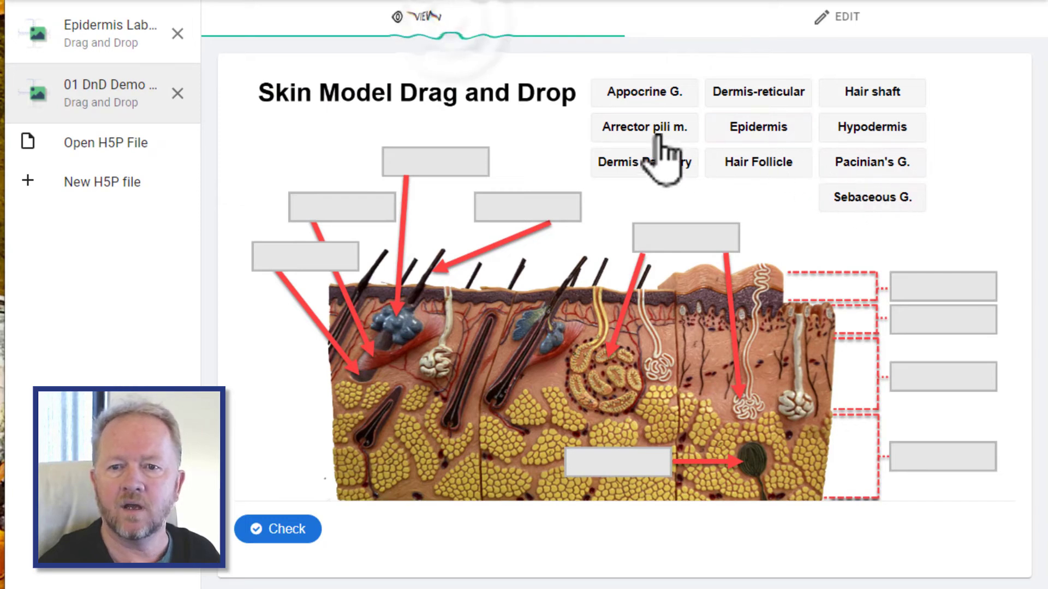
pyautogui.moveTo(645, 91); pyautogui.dragTo(435, 164)
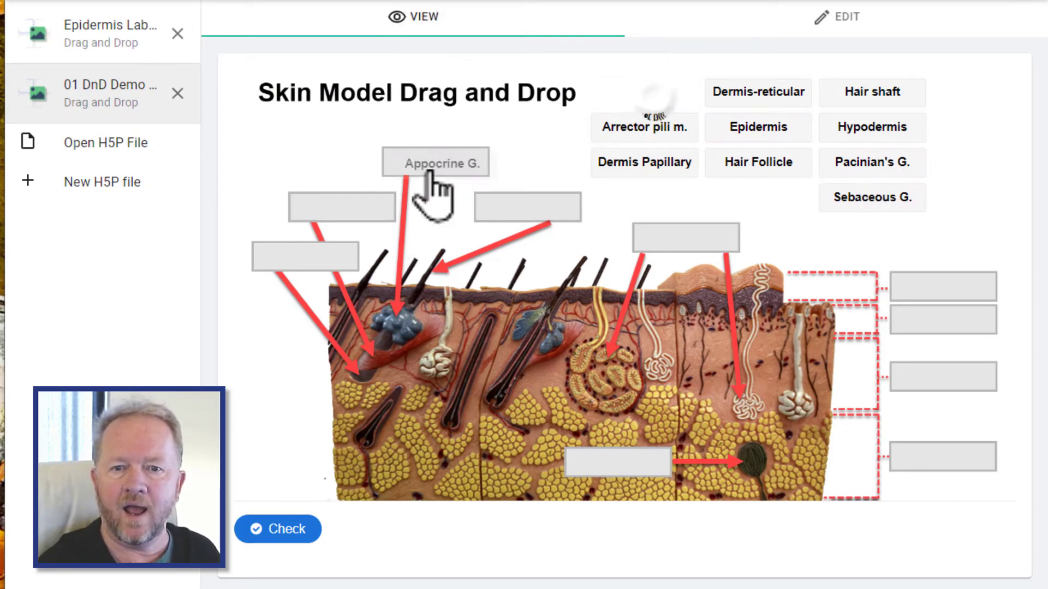
pyautogui.moveTo(645, 126); pyautogui.dragTo(529, 207)
pyautogui.moveTo(633, 162); pyautogui.dragTo(341, 207)
pyautogui.moveTo(758, 92); pyautogui.dragTo(306, 256)
pyautogui.moveTo(759, 162); pyautogui.dragTo(636, 468)
pyautogui.moveTo(871, 197); pyautogui.dragTo(950, 475)
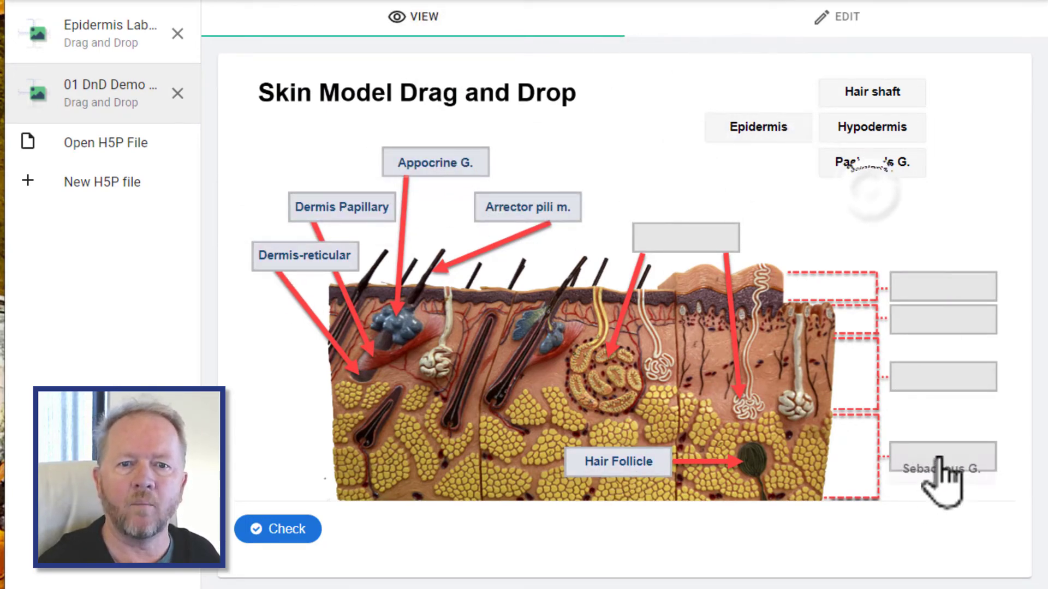
pyautogui.moveTo(889, 158); pyautogui.dragTo(963, 373)
pyautogui.moveTo(871, 127); pyautogui.dragTo(934, 316)
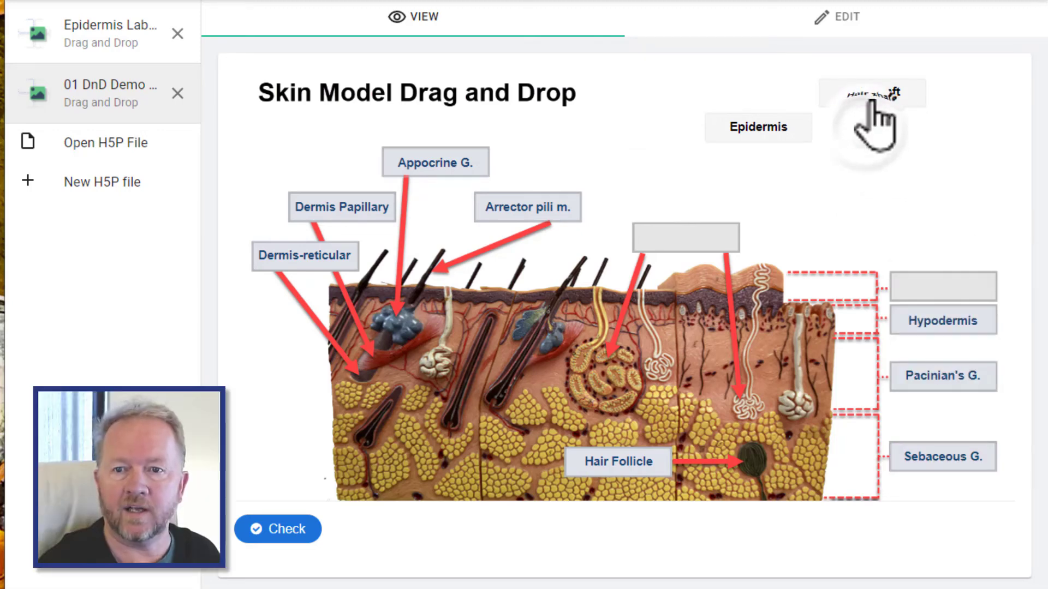
pyautogui.moveTo(873, 94); pyautogui.dragTo(933, 290)
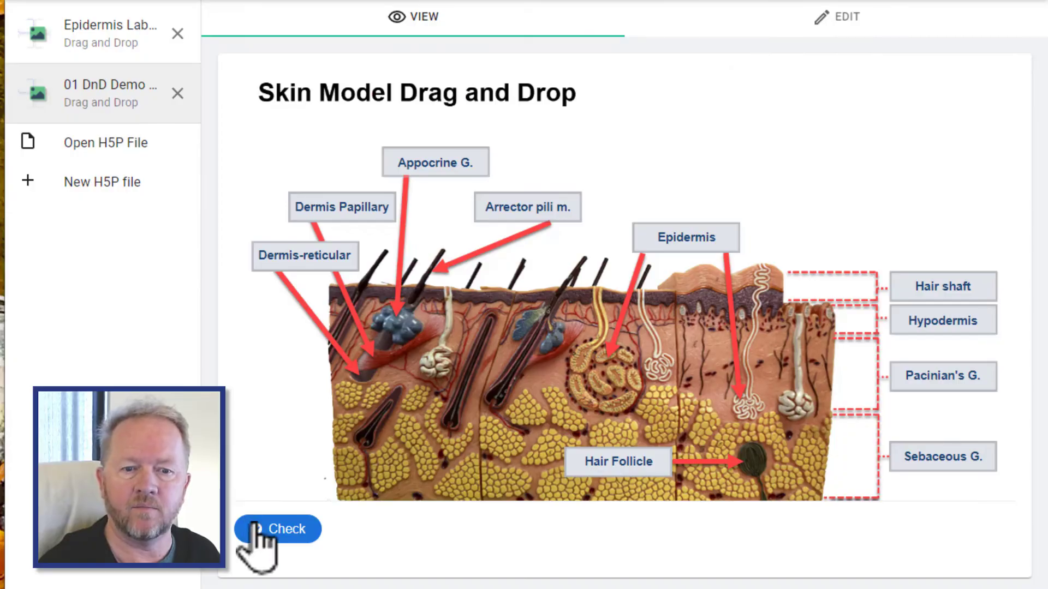
pyautogui.click(276, 531)
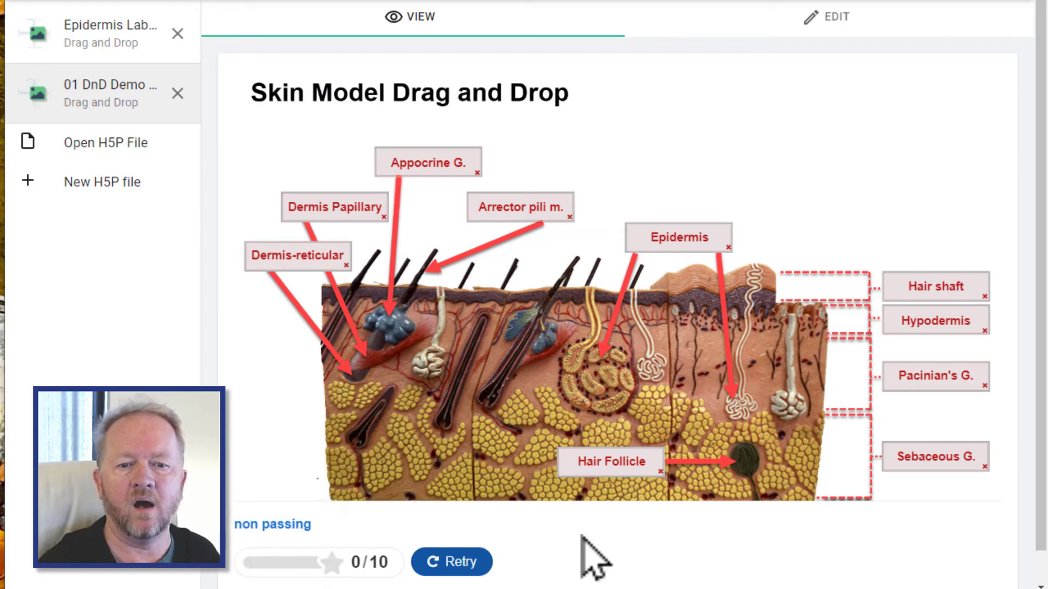
pyautogui.click(460, 563)
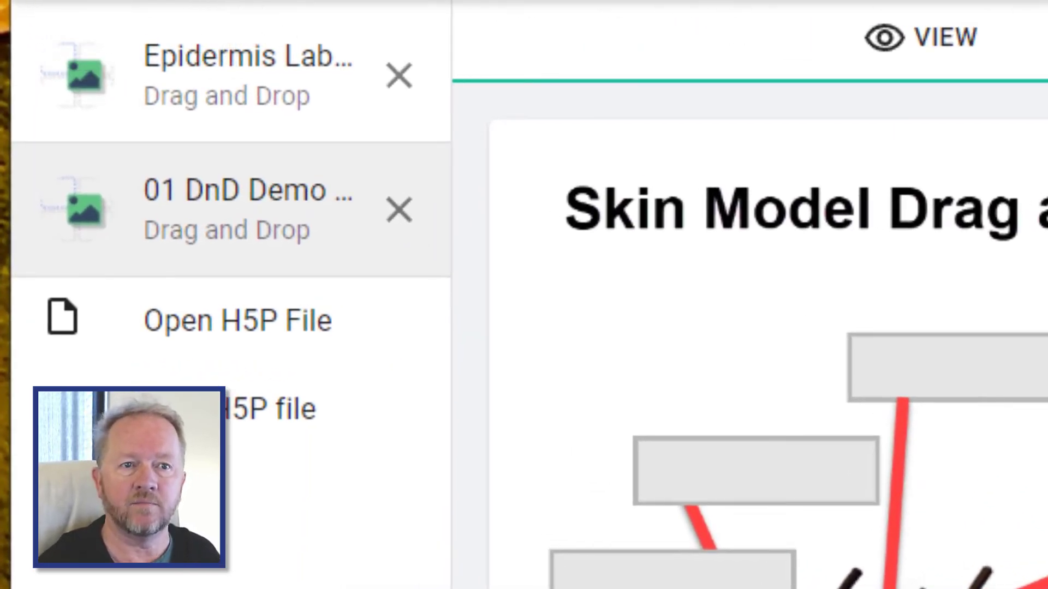
# - Save the H5P file
pyautogui.click(39, 0)
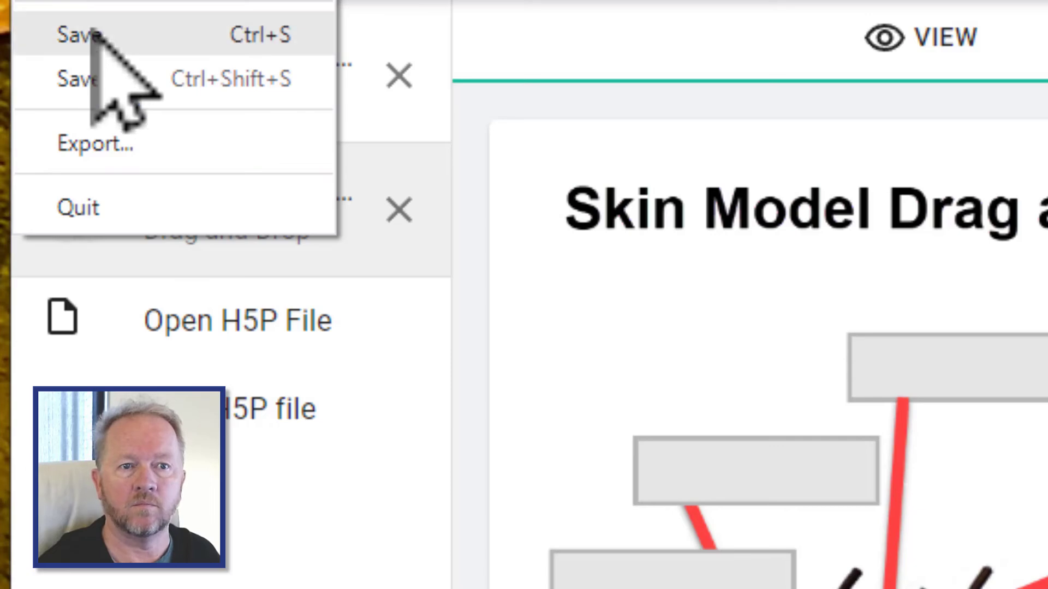
pyautogui.click(87, 32)
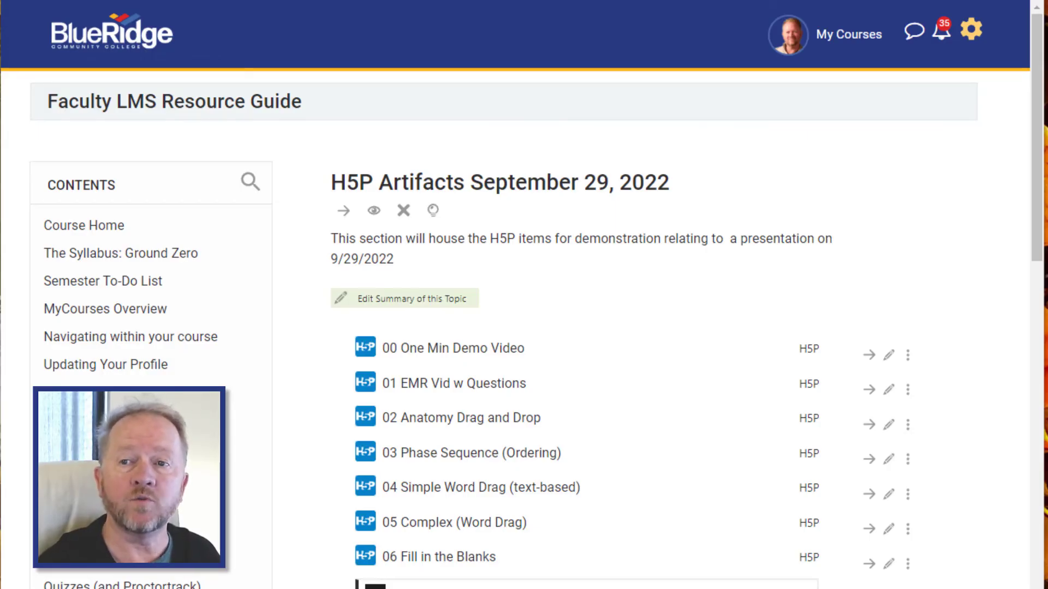
# - Open the Moodle course's Content bank through course administration
pyautogui.click(970, 30)
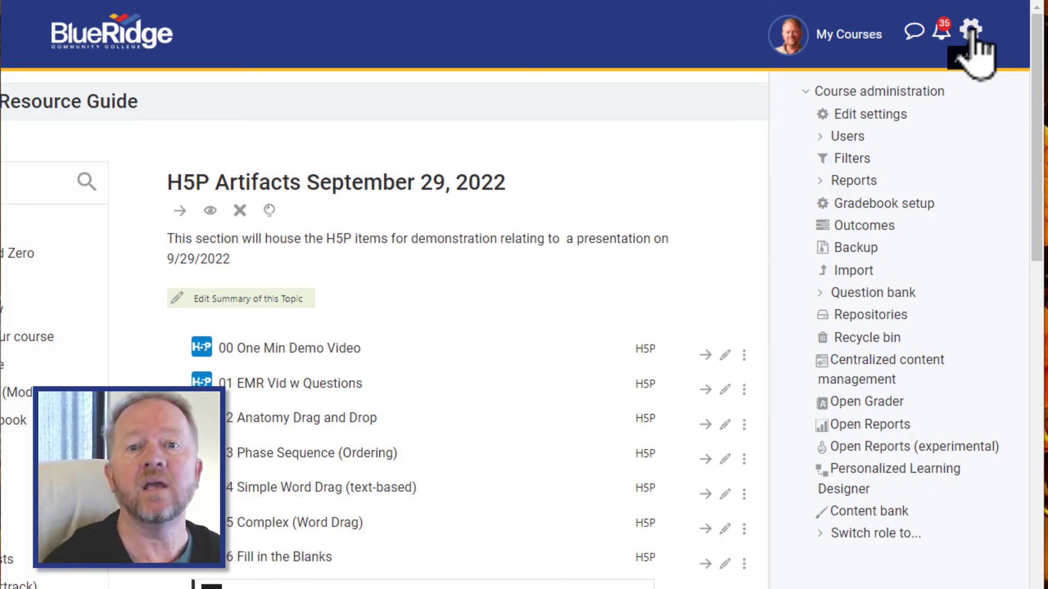
pyautogui.click(874, 516)
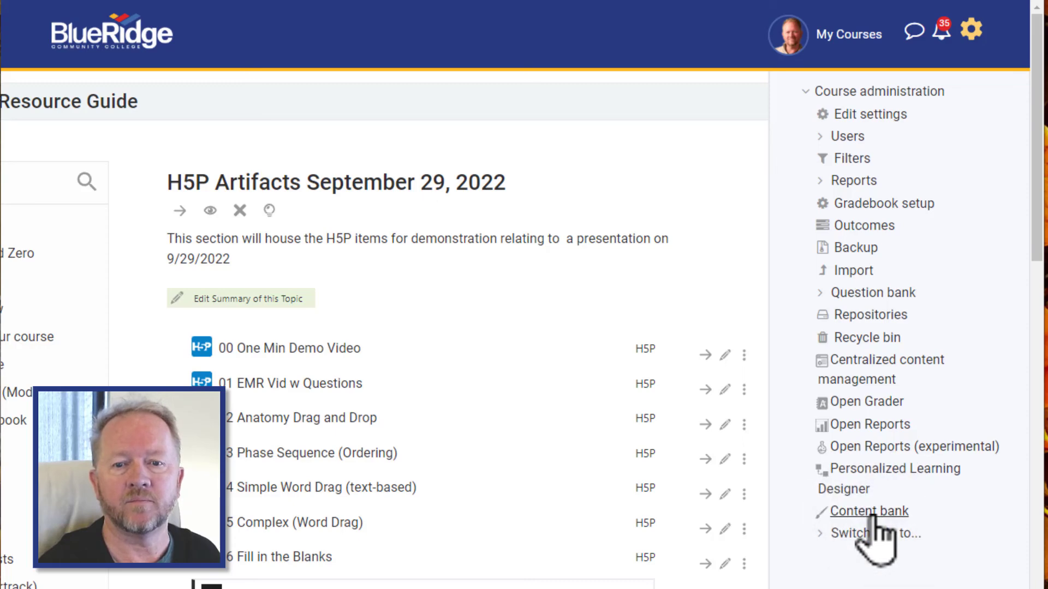
pyautogui.scroll(-6, 938, 403)
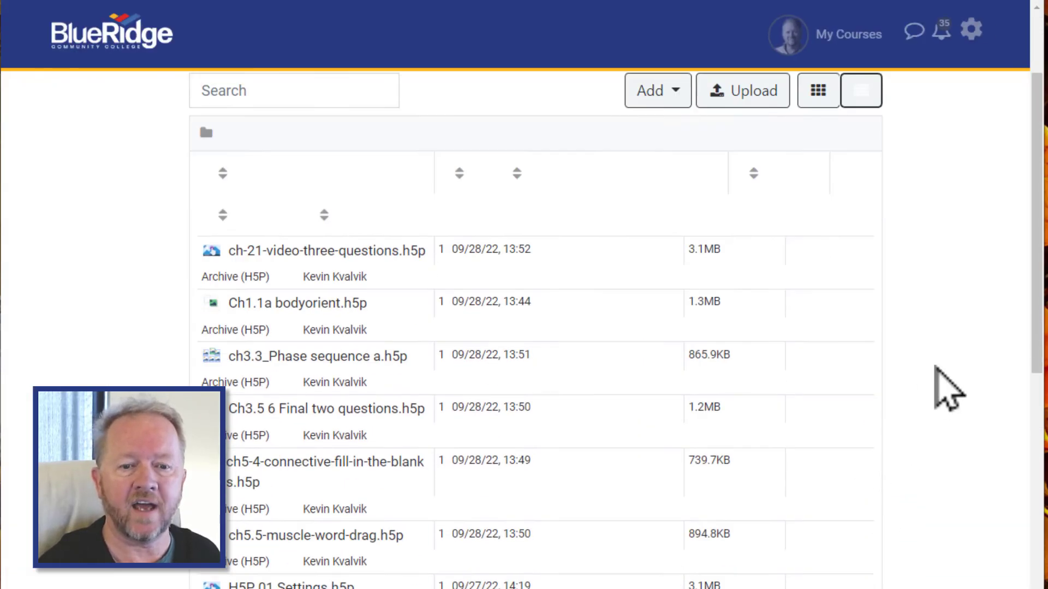
pyautogui.scroll(-4, 948, 388)
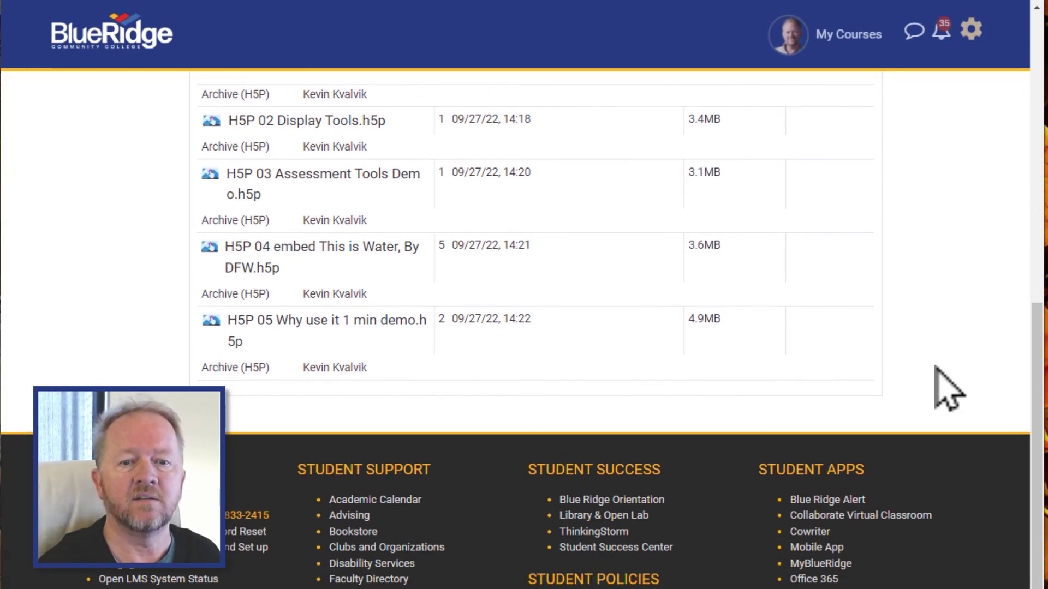
pyautogui.scroll(2, 948, 388)
pyautogui.scroll(8, 949, 388)
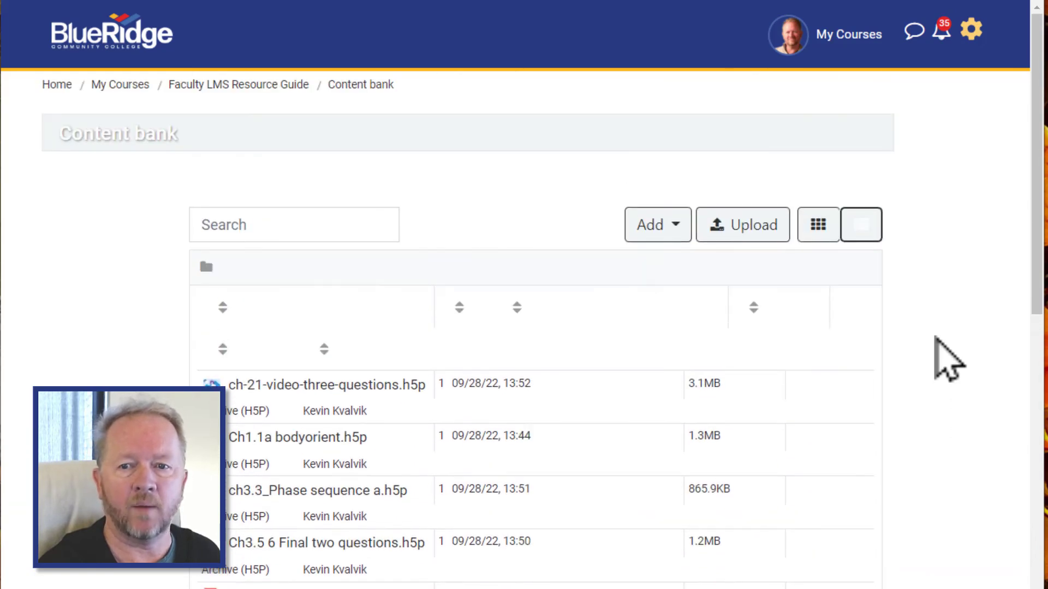
# - Upload 01 DnD Demo Complete.h5p from the H5P temp folder into the content bank and save
pyautogui.click(742, 232)
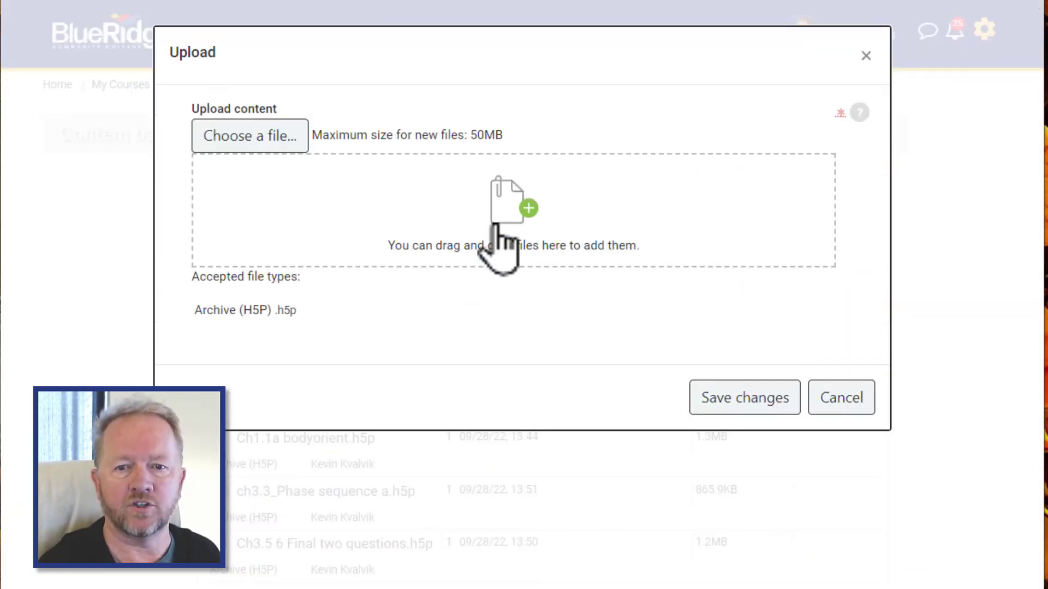
pyautogui.hotkey('alt', 'Tab')
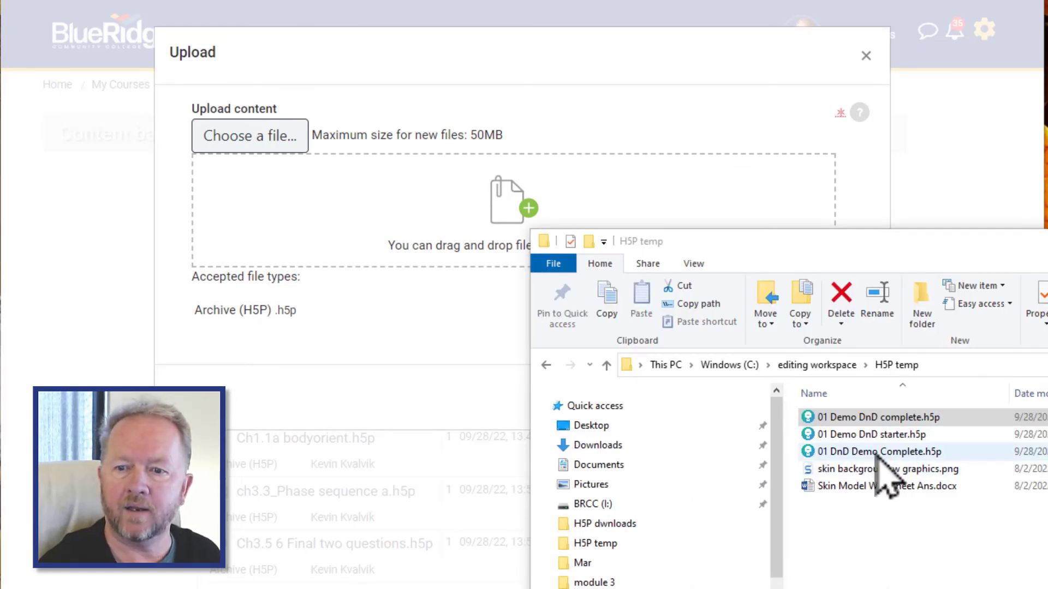
pyautogui.moveTo(834, 452); pyautogui.dragTo(498, 216)
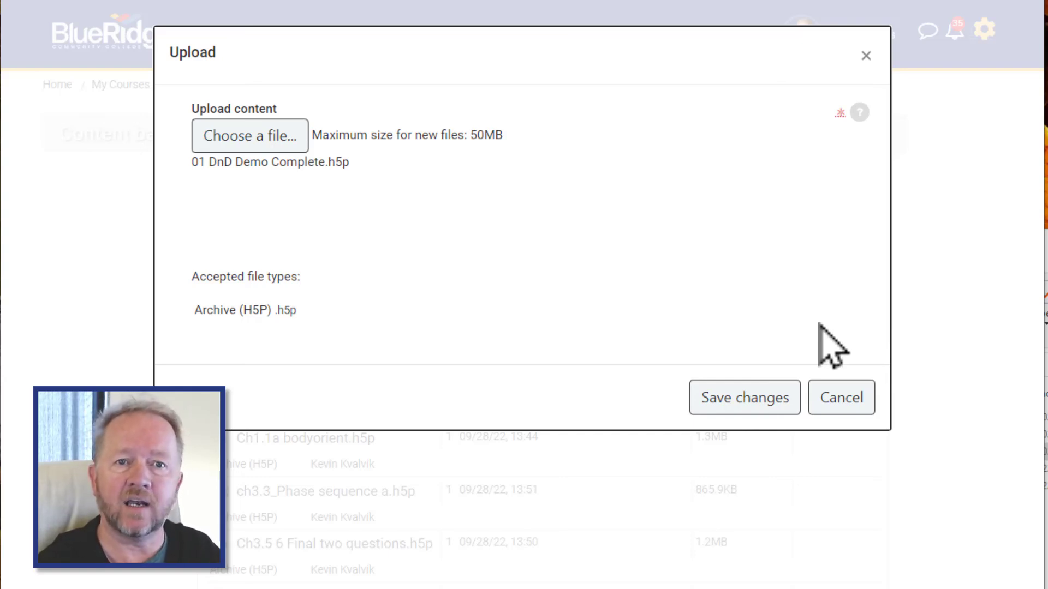
pyautogui.click(764, 399)
# - Return to the course and open the H5P Artifacts September 29, 2022 section
pyautogui.scroll(-3, 279, 137)
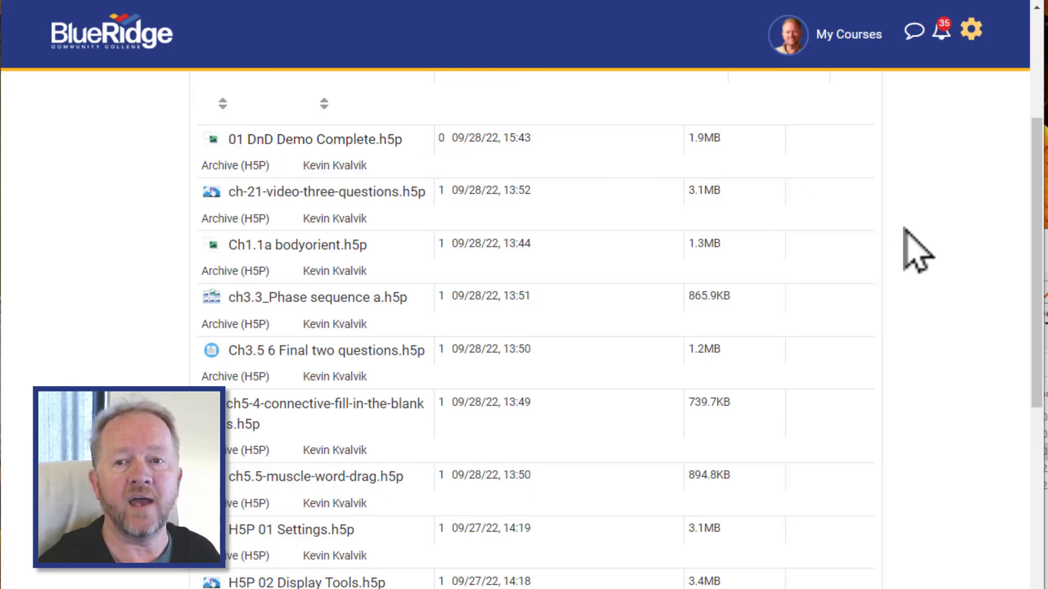
pyautogui.scroll(5, 917, 251)
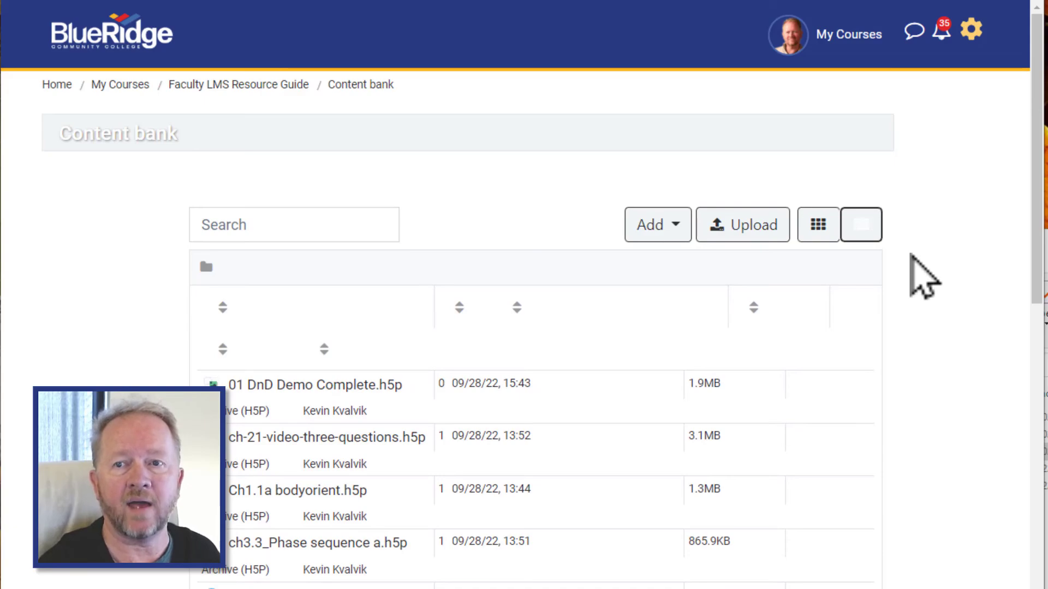
pyautogui.click(220, 86)
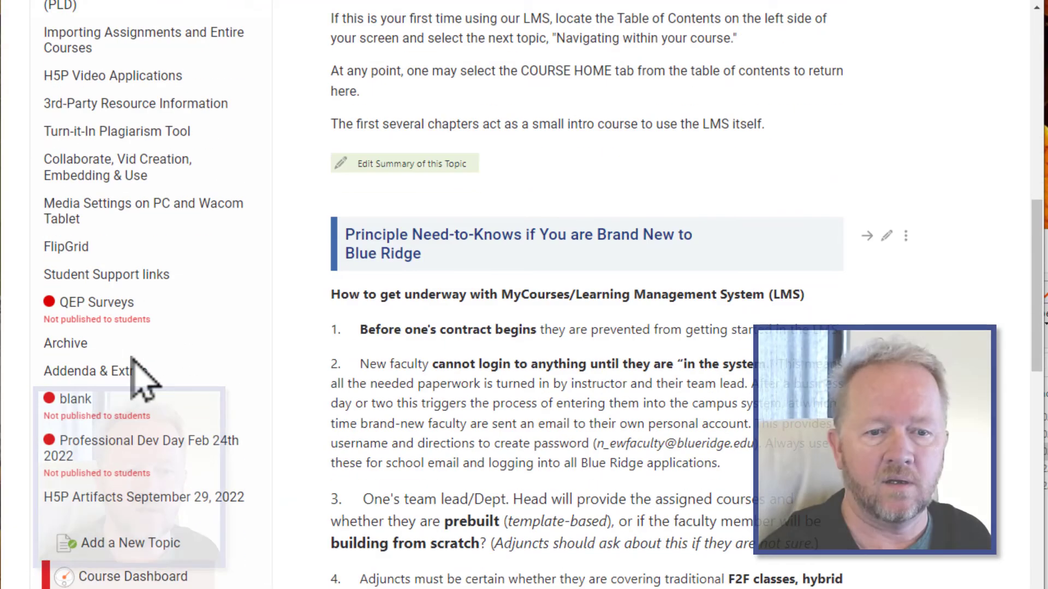
pyautogui.scroll(-5, 141, 386)
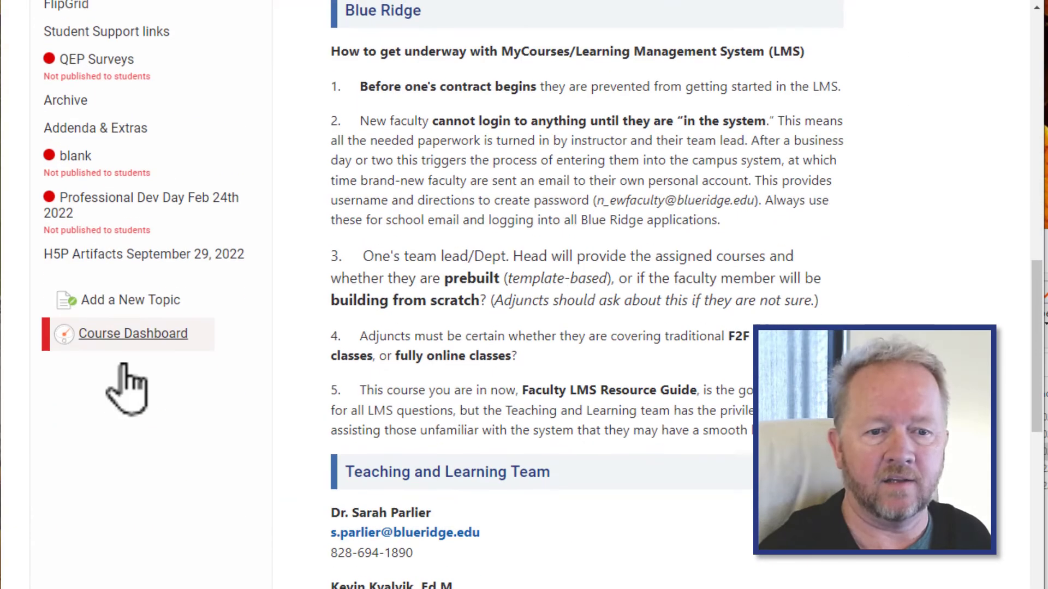
pyautogui.click(114, 255)
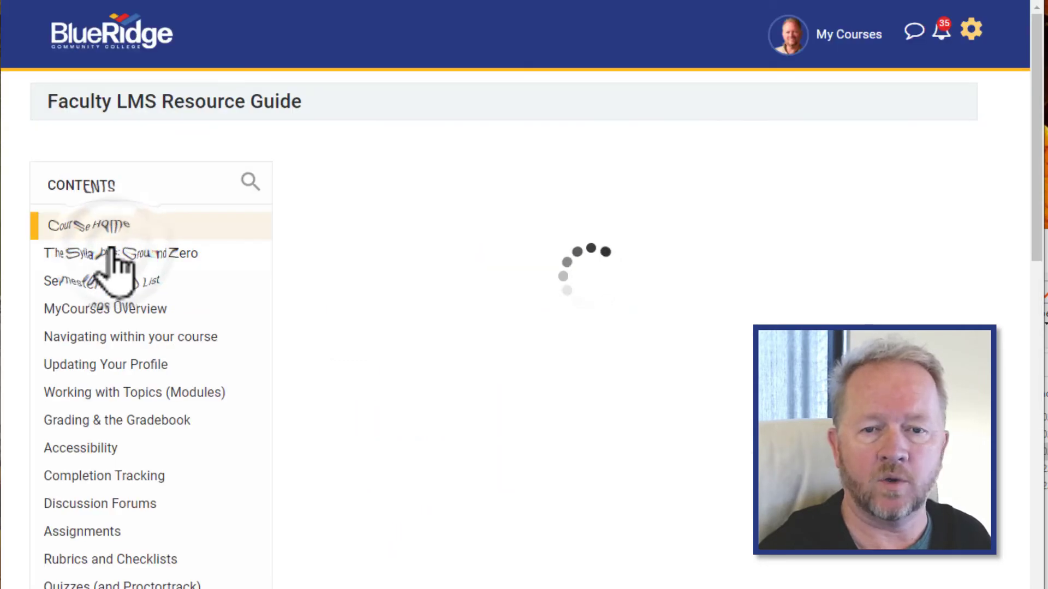
# - Add a new H5P activity named 08 DnD Demo to the section
pyautogui.scroll(-5, 468, 437)
pyautogui.click(467, 437)
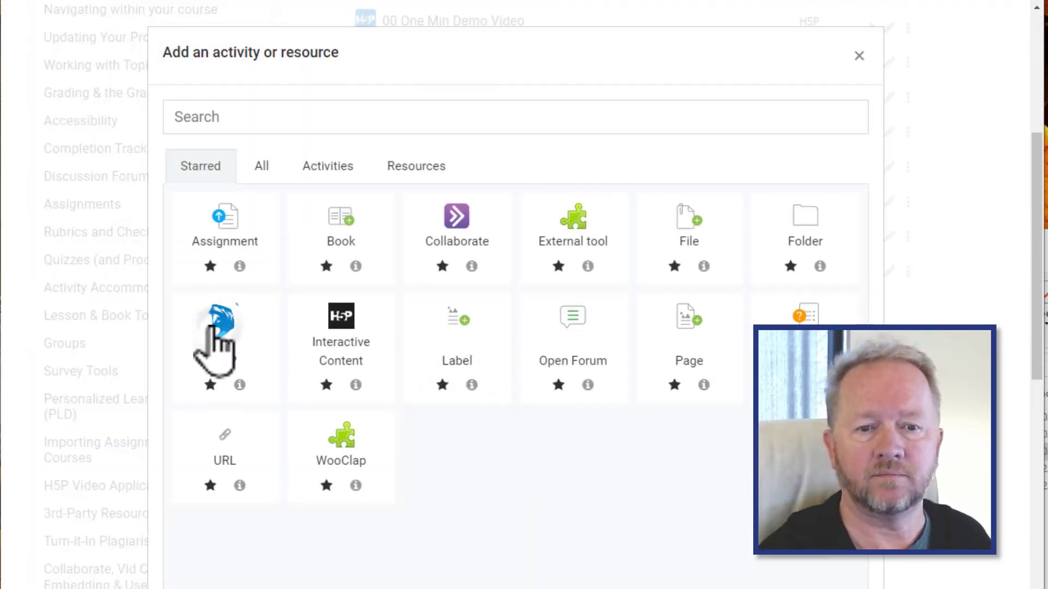
pyautogui.click(215, 328)
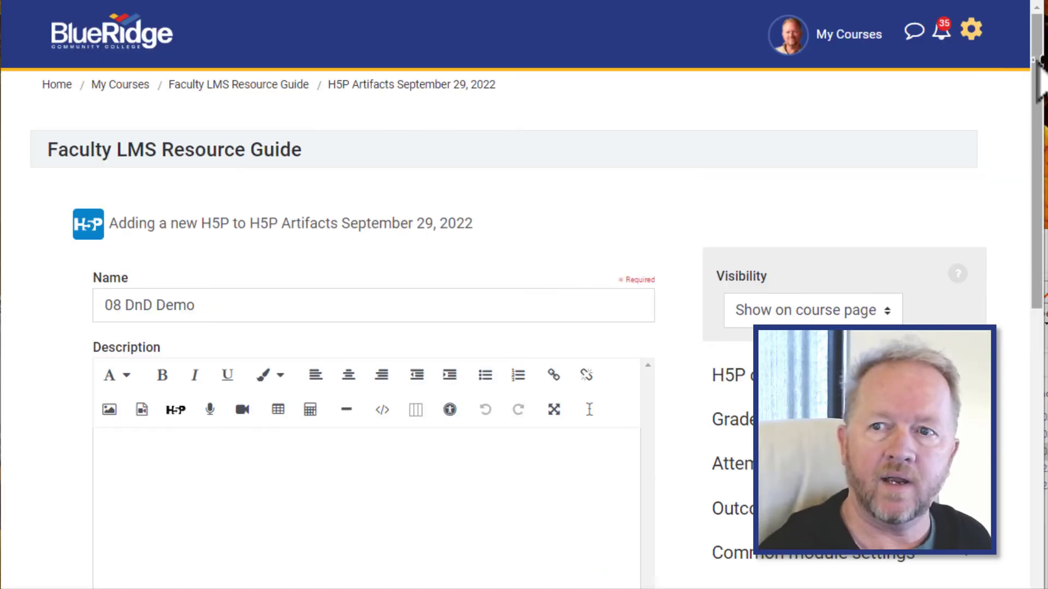
# - Choose 01 DnD Demo Complete.h5p from the content bank as the activity's package file
pyautogui.moveTo(1037, 83); pyautogui.dragTo(1031, 285)
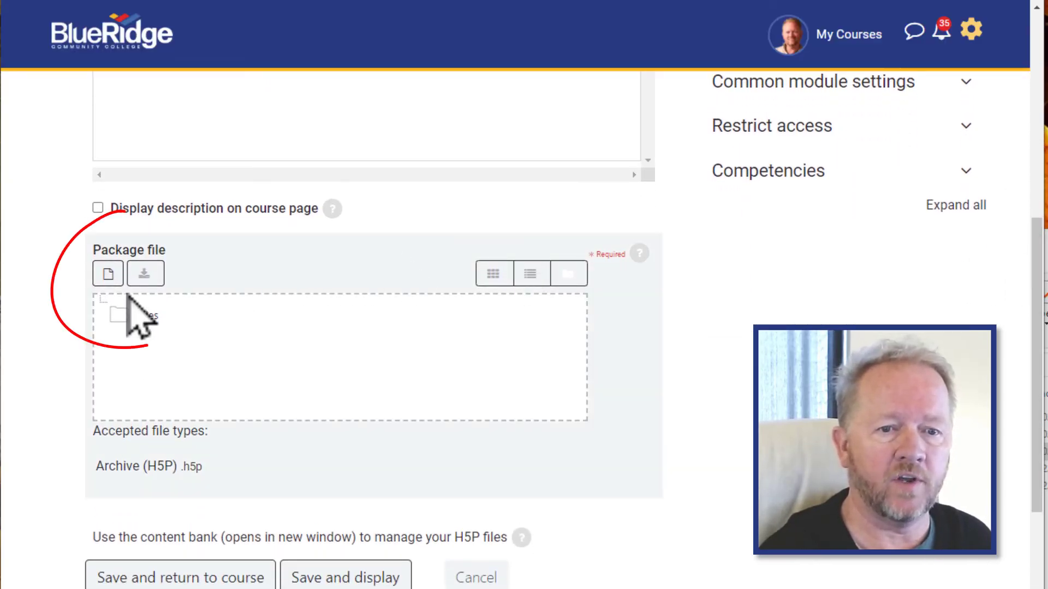
pyautogui.click(108, 274)
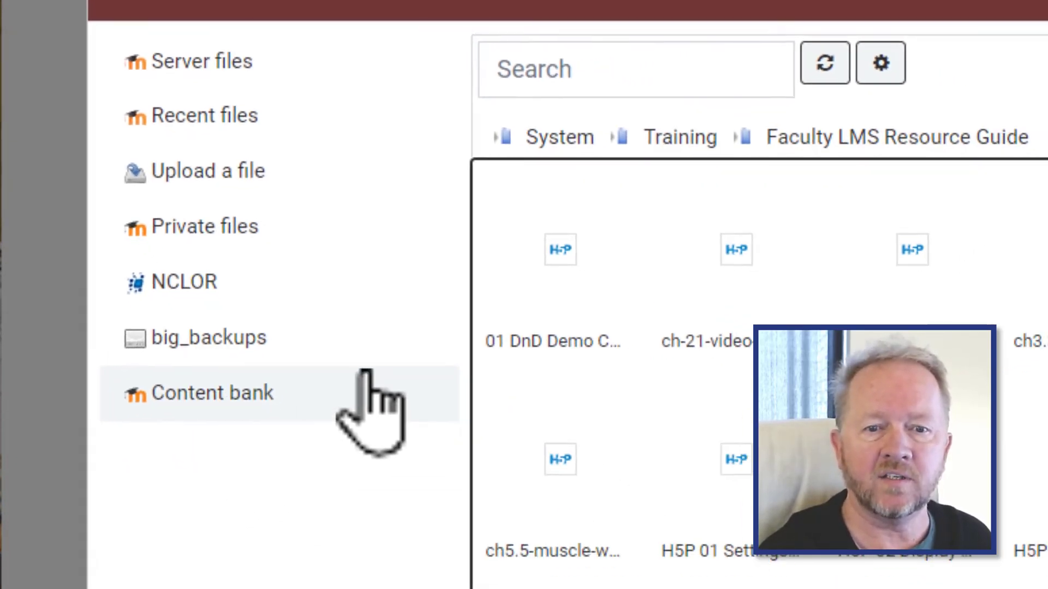
pyautogui.click(472, 234)
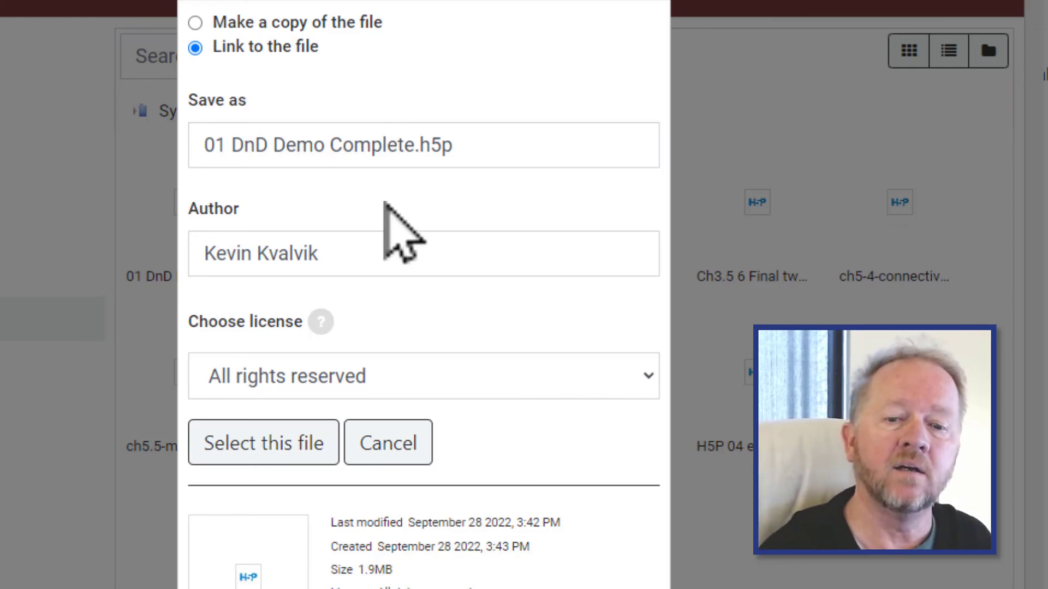
pyautogui.click(293, 463)
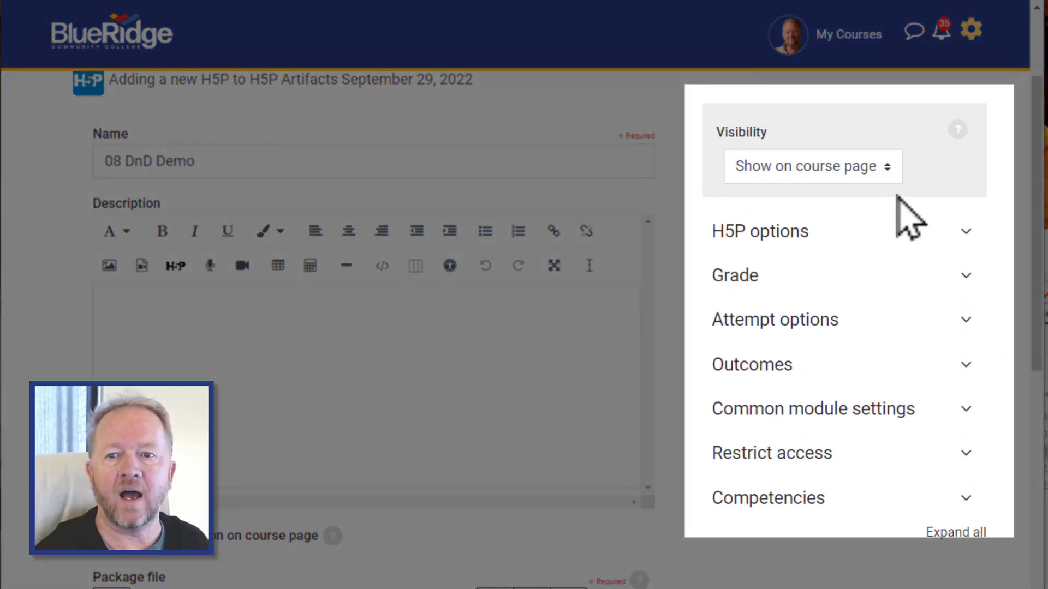
# - Set the activity's maximum grade to 10 points
pyautogui.click(965, 234)
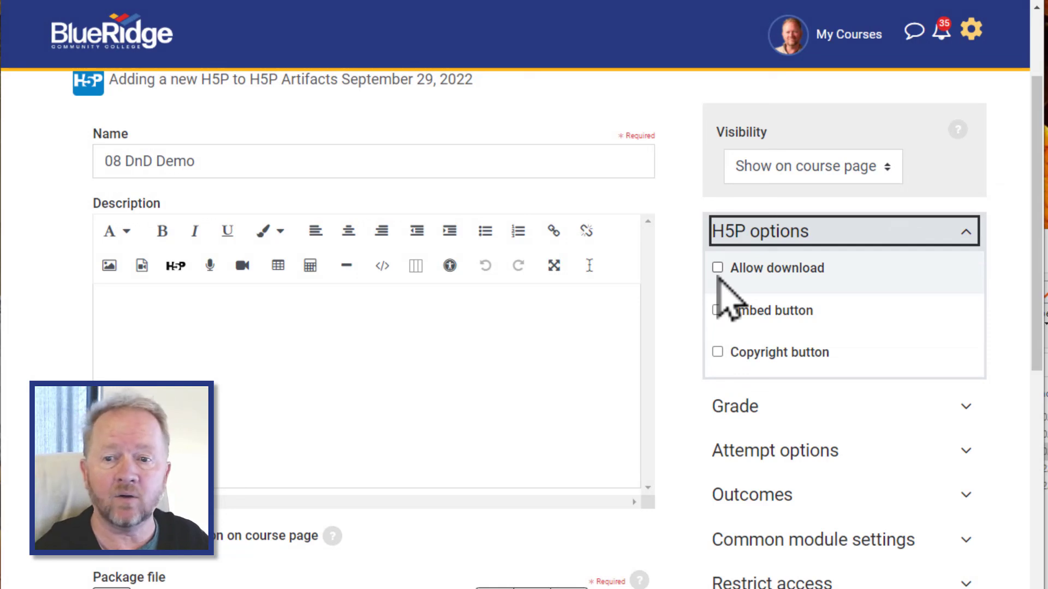
pyautogui.click(966, 232)
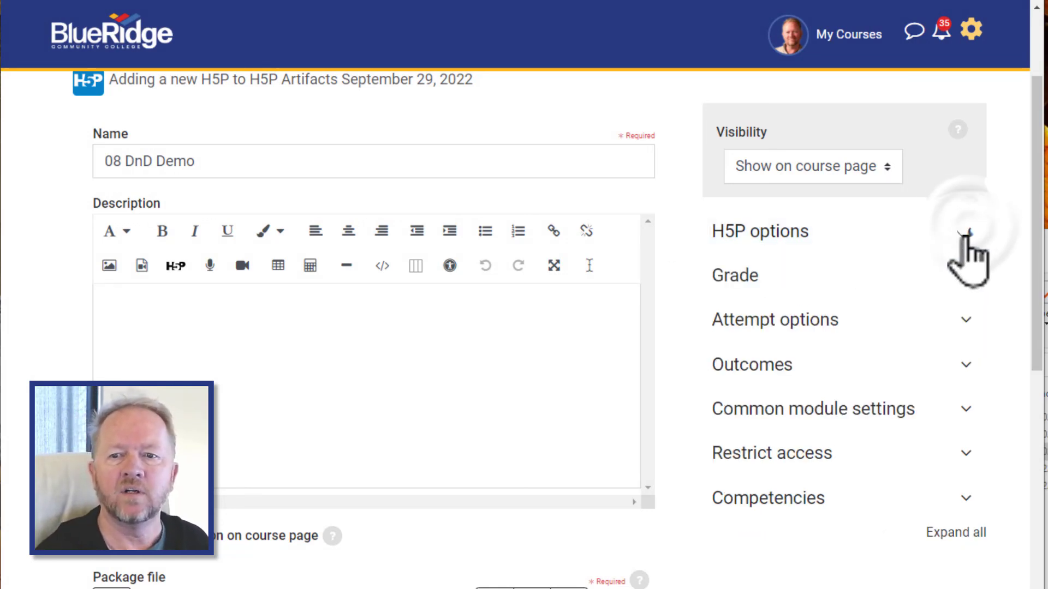
pyautogui.click(966, 276)
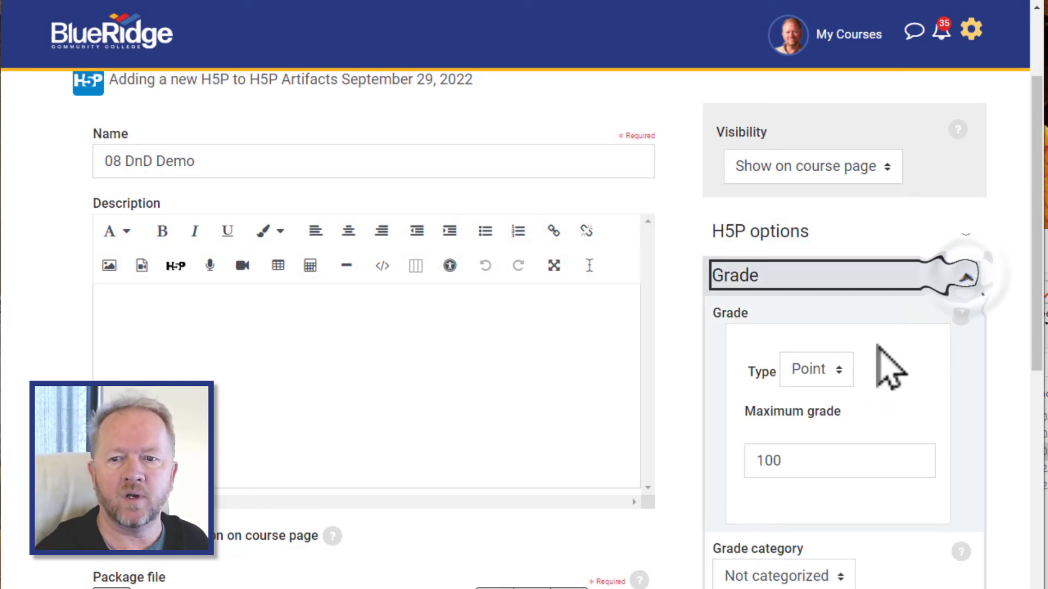
pyautogui.doubleClick(790, 469)
pyautogui.write('10')
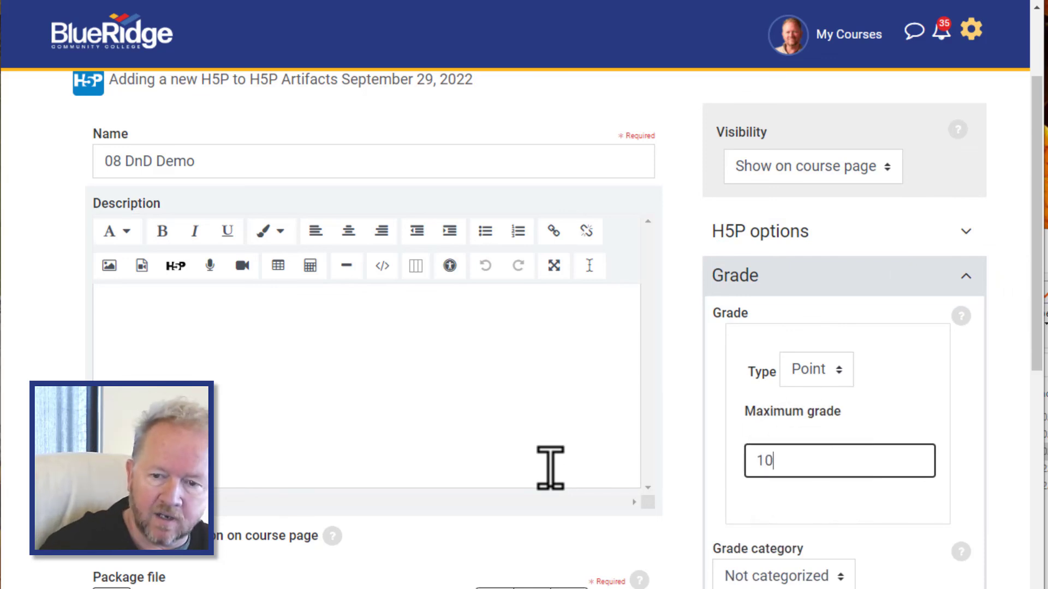
# - Save the activity and return to the course
pyautogui.scroll(-3, 696, 382)
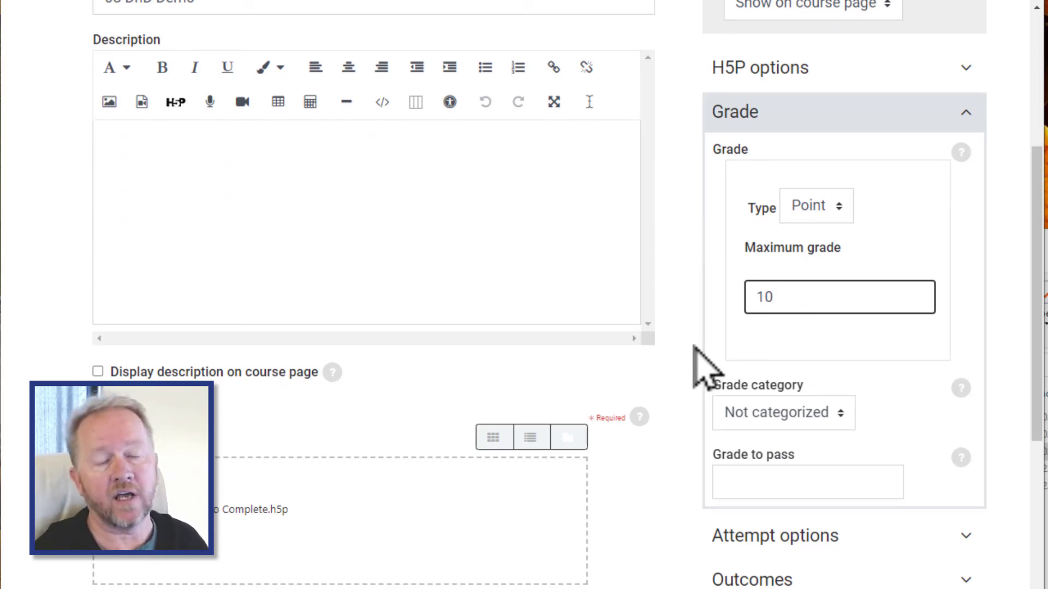
pyautogui.scroll(-2, 736, 345)
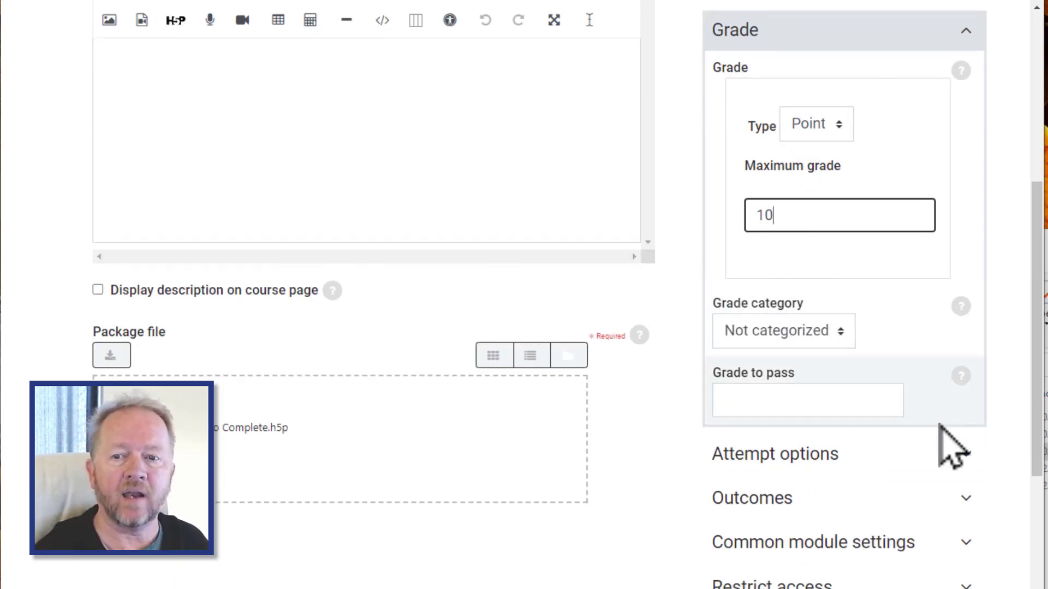
pyautogui.scroll(-5, 940, 433)
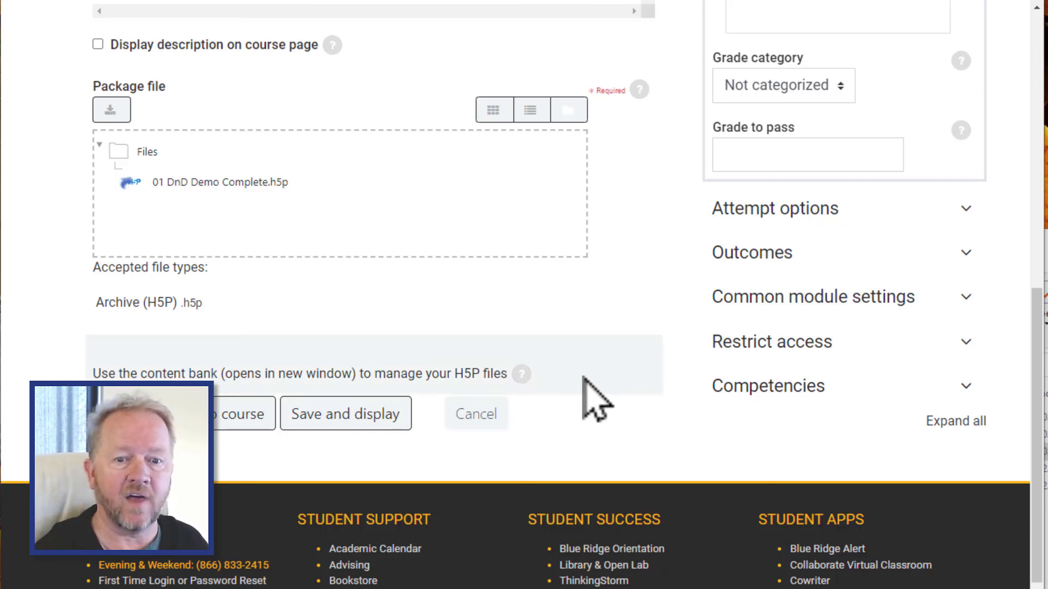
pyautogui.click(221, 423)
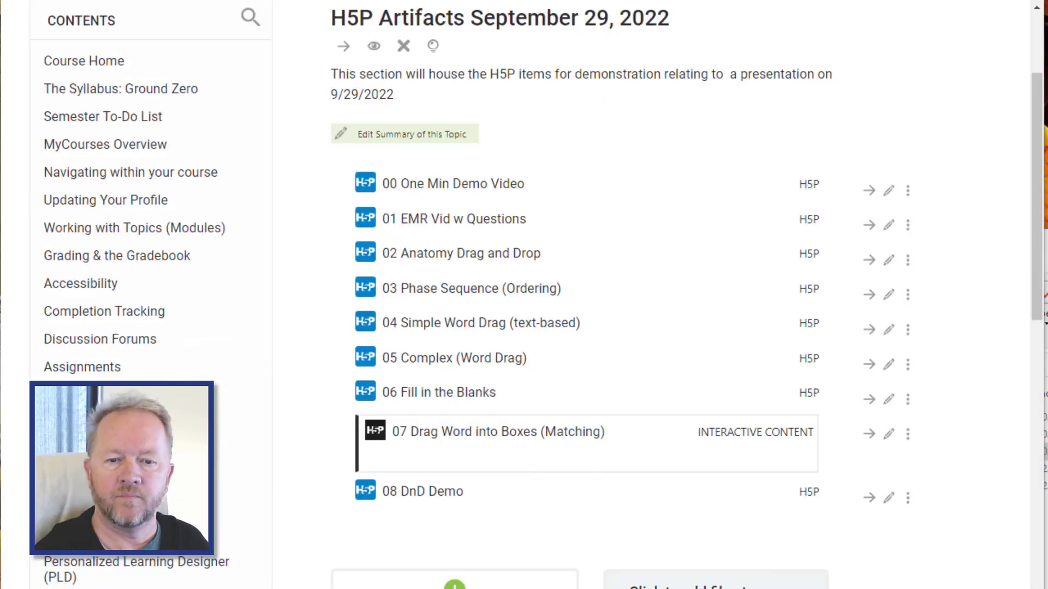
# - Open the 08 DnD Demo activity and drag labels onto the drop zones to test it
pyautogui.click(429, 497)
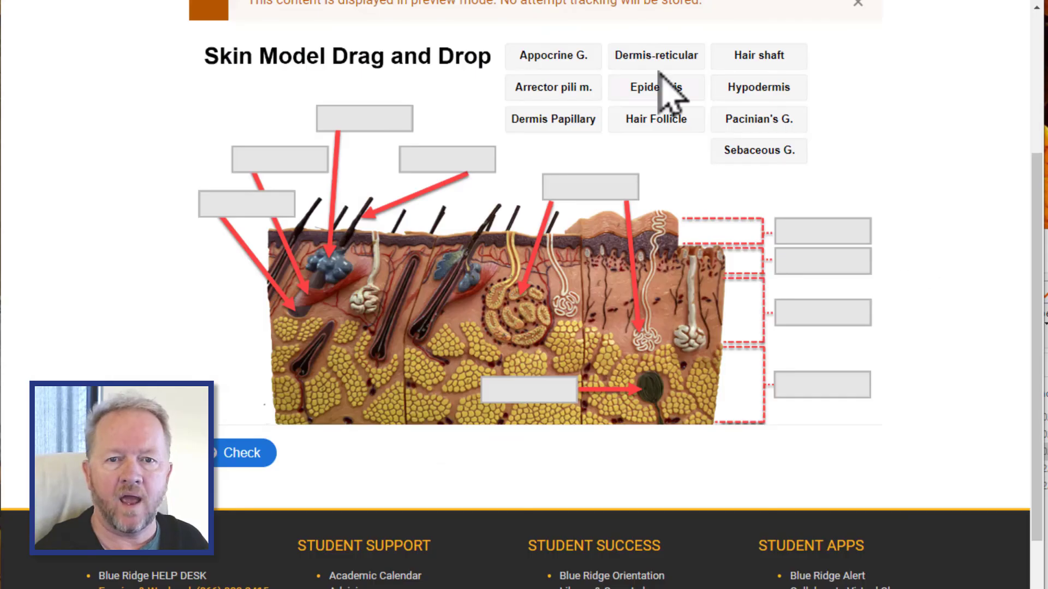
pyautogui.moveTo(551, 53); pyautogui.dragTo(365, 122)
pyautogui.moveTo(552, 85); pyautogui.dragTo(471, 166)
pyautogui.moveTo(611, 61); pyautogui.dragTo(550, 71)
pyautogui.moveTo(656, 119); pyautogui.dragTo(246, 202)
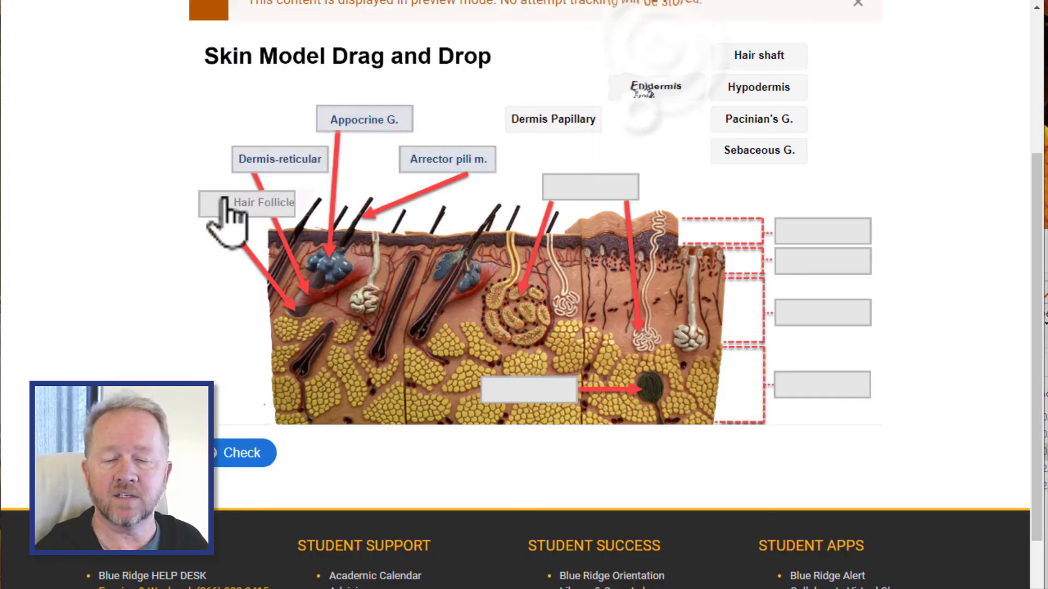
pyautogui.moveTo(759, 150); pyautogui.dragTo(591, 187)
pyautogui.moveTo(827, 235); pyautogui.dragTo(822, 232)
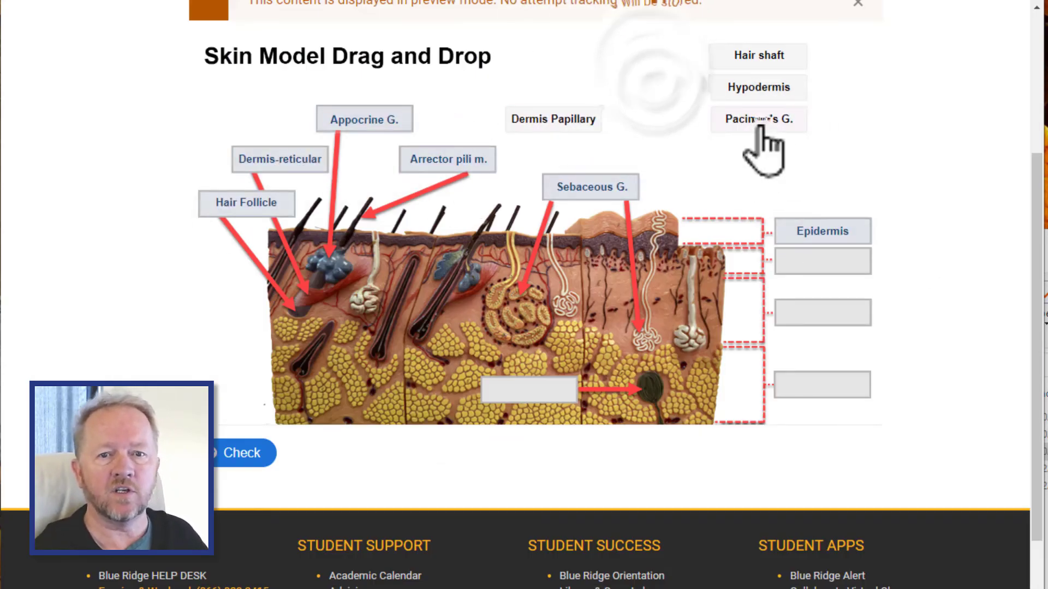
pyautogui.moveTo(759, 119); pyautogui.dragTo(823, 262)
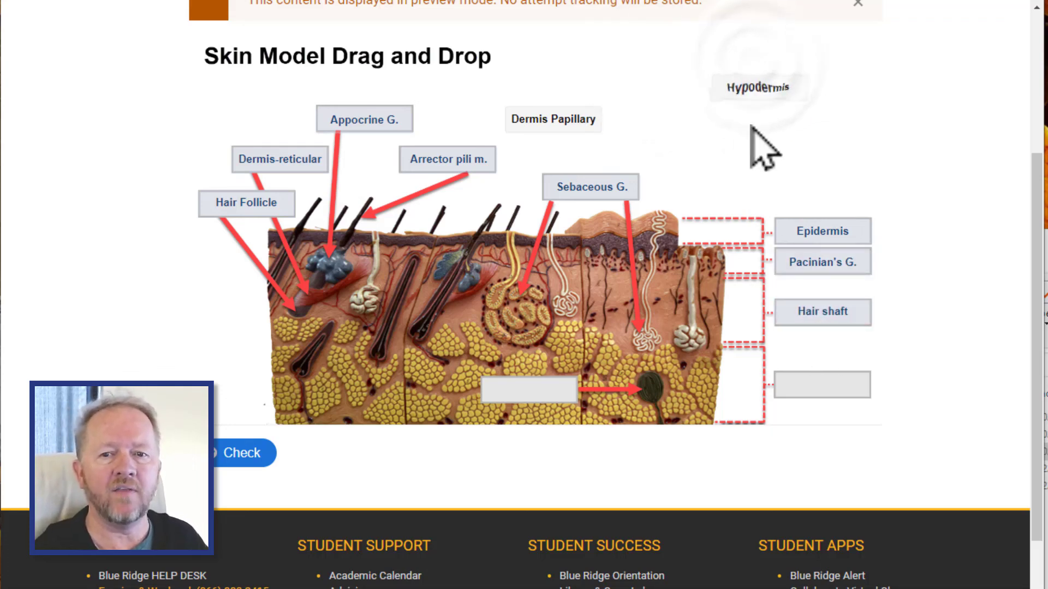